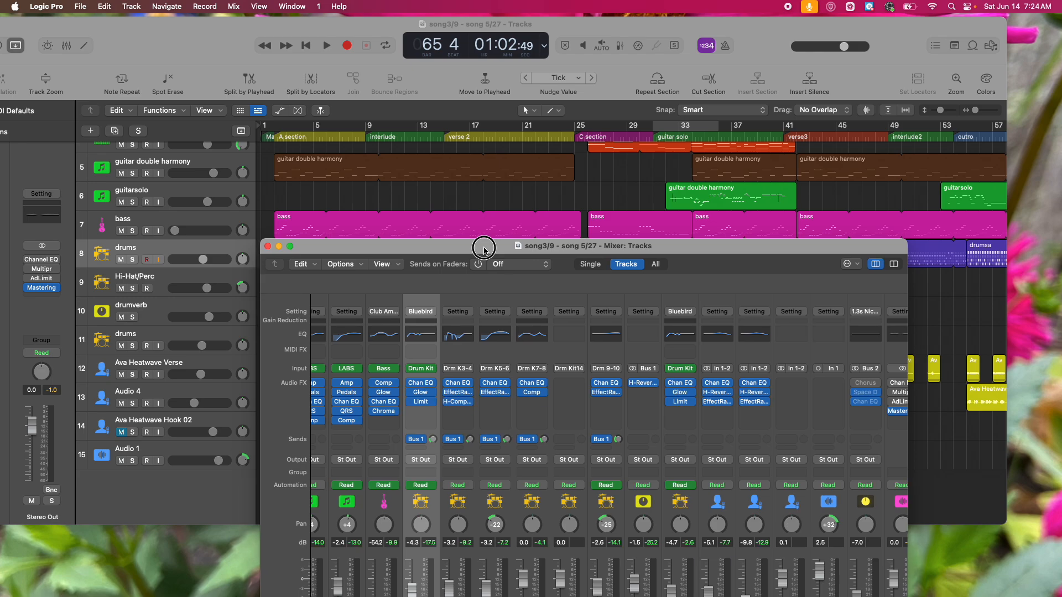
Clear the mixer off the track area and solo the guitar double harmony track, keeping its channel strip in view.
{"action": "left_click_drag", "start_coordinate": [481, 249], "coordinate": [459, 332]}
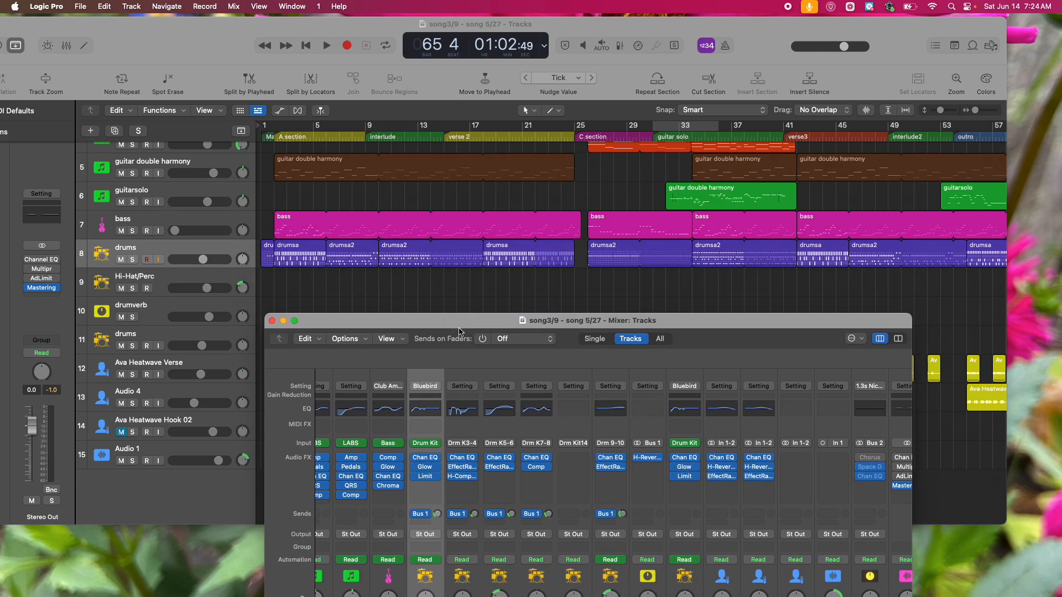
{"action": "left_click", "coordinate": [193, 167]}
{"action": "left_click", "coordinate": [132, 173]}
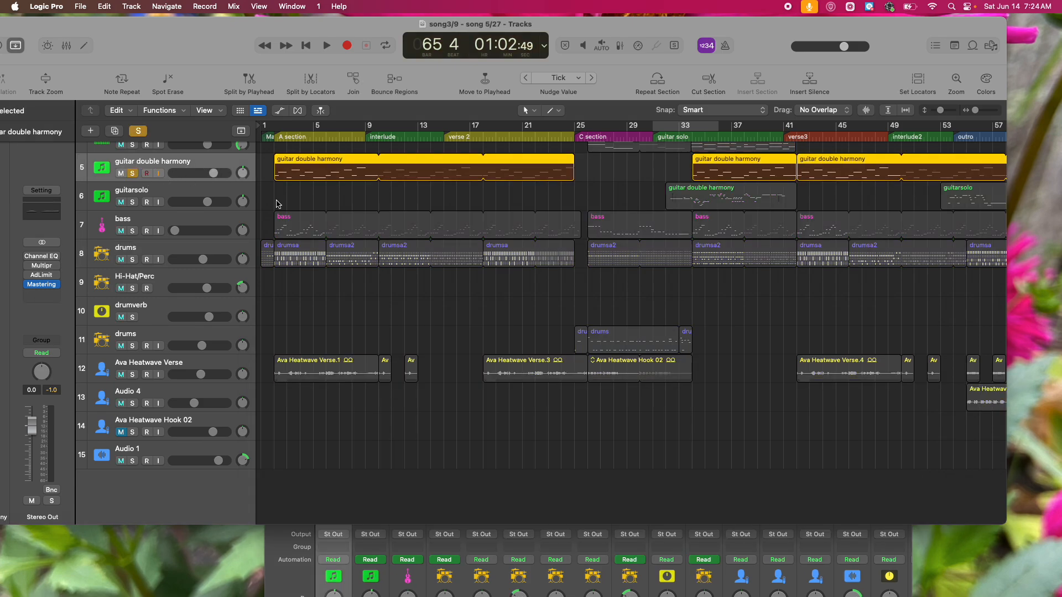
{"action": "left_click_drag", "start_coordinate": [209, 45], "coordinate": [311, 48]}
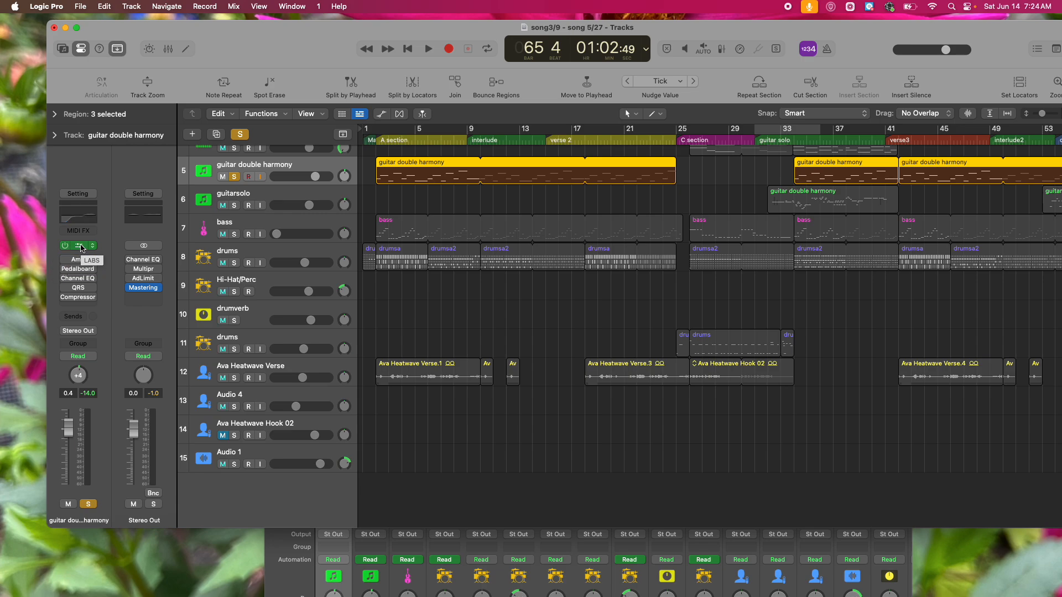
Cycle bars 2 to 11 and audition the soloed guitar with its LABS Electric Guitars instrument open.
{"action": "left_click_drag", "start_coordinate": [381, 130], "coordinate": [495, 149]}
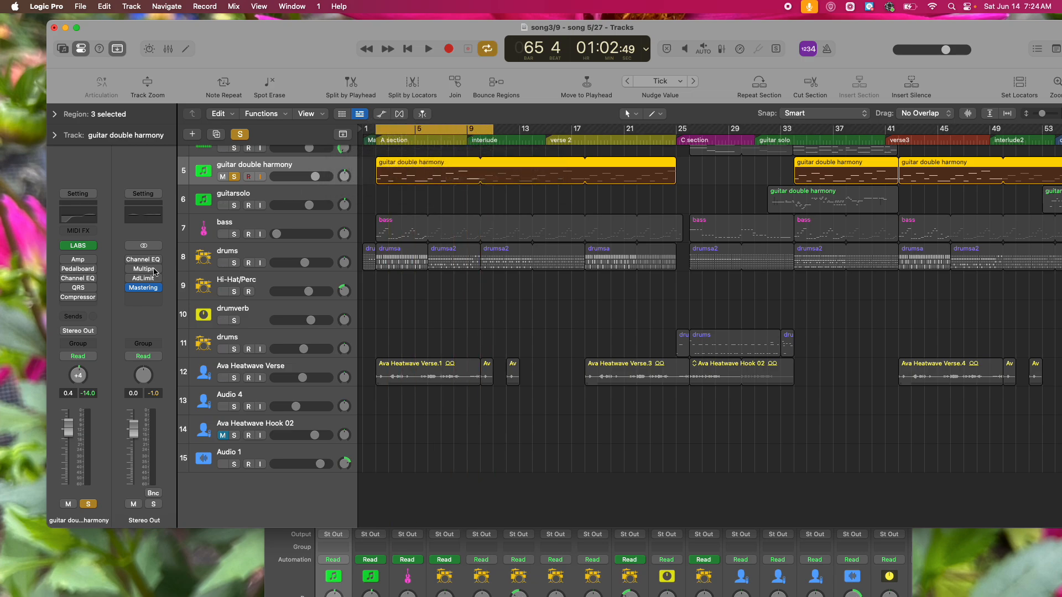
{"action": "left_click", "coordinate": [79, 246]}
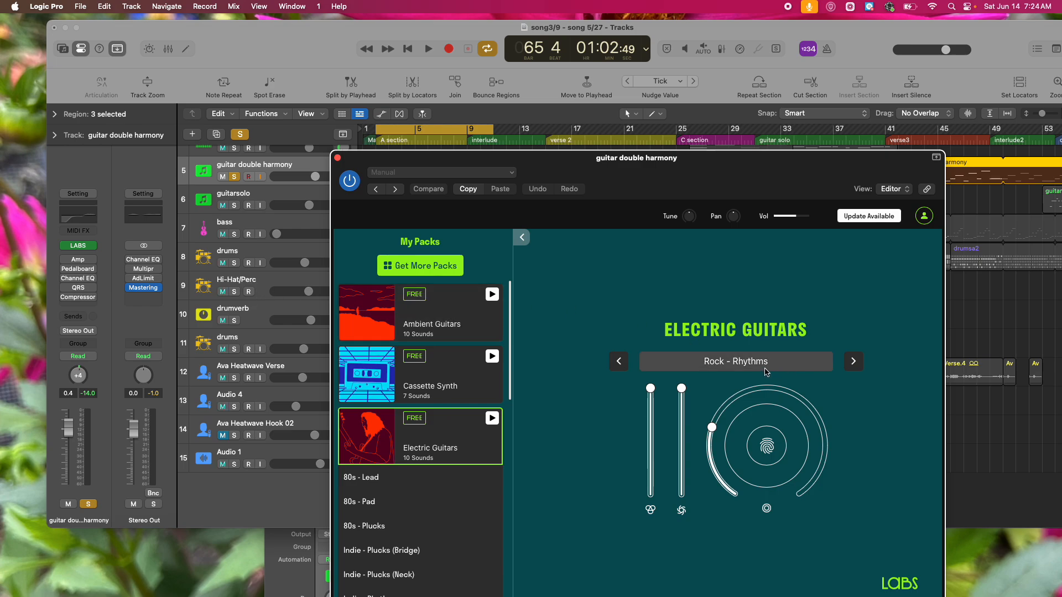
{"action": "key", "text": "space"}
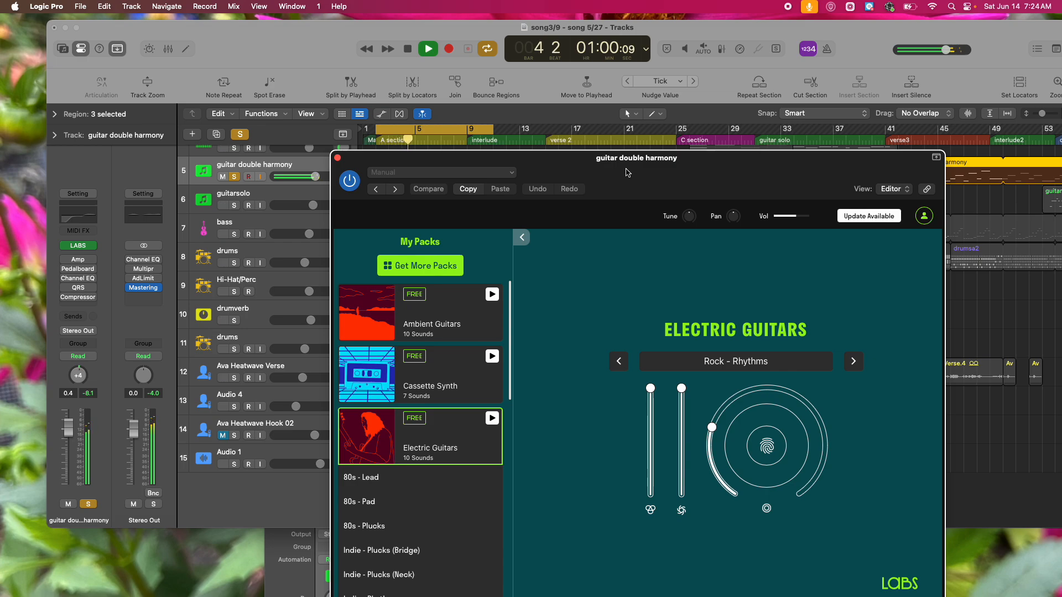
{"action": "left_click_drag", "start_coordinate": [626, 170], "coordinate": [653, 276]}
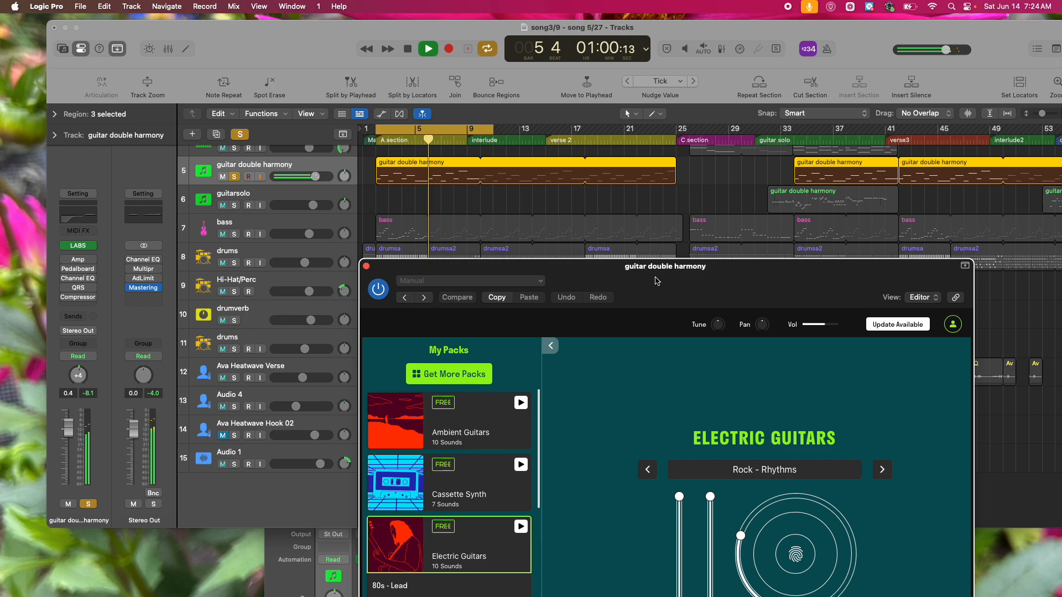
{"action": "left_click", "coordinate": [410, 50]}
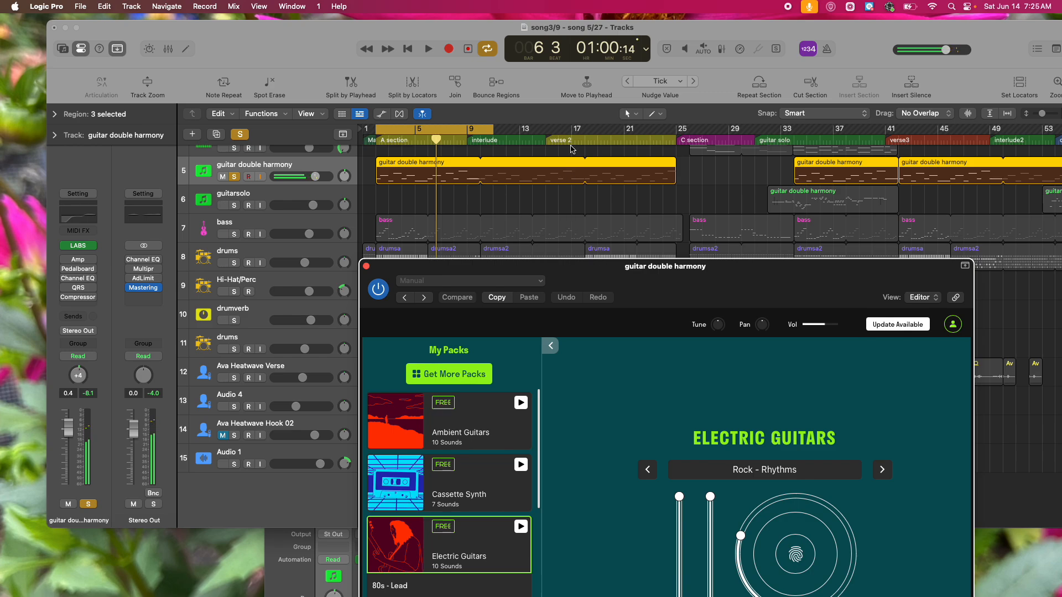
Open the guitar double harmony regions in the Piano Roll and enlarge the notes at the start of the part.
{"action": "double_click", "coordinate": [392, 180]}
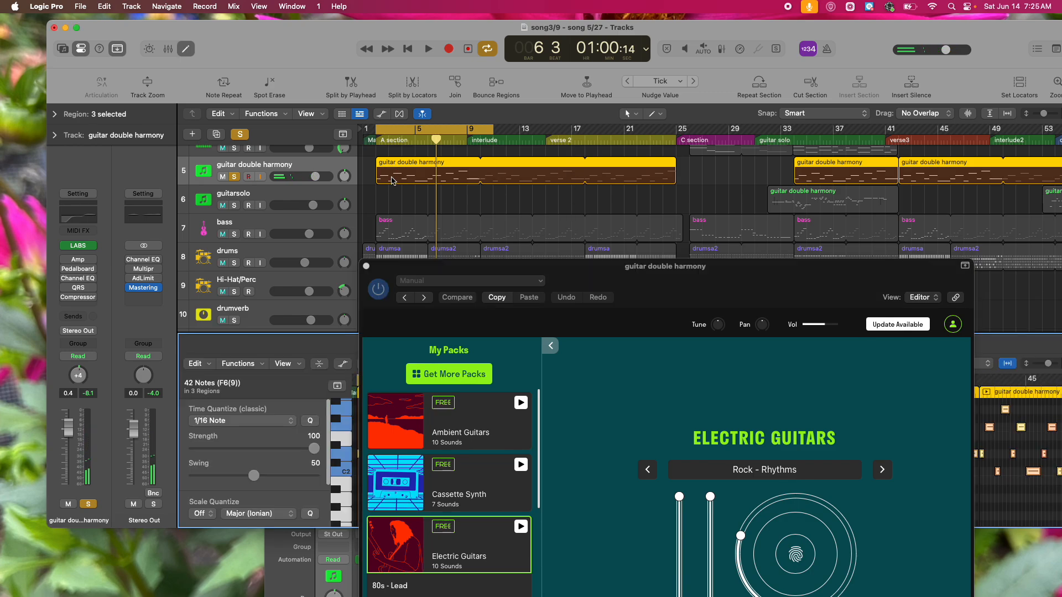
{"action": "left_click_drag", "start_coordinate": [587, 265], "coordinate": [1052, 67]}
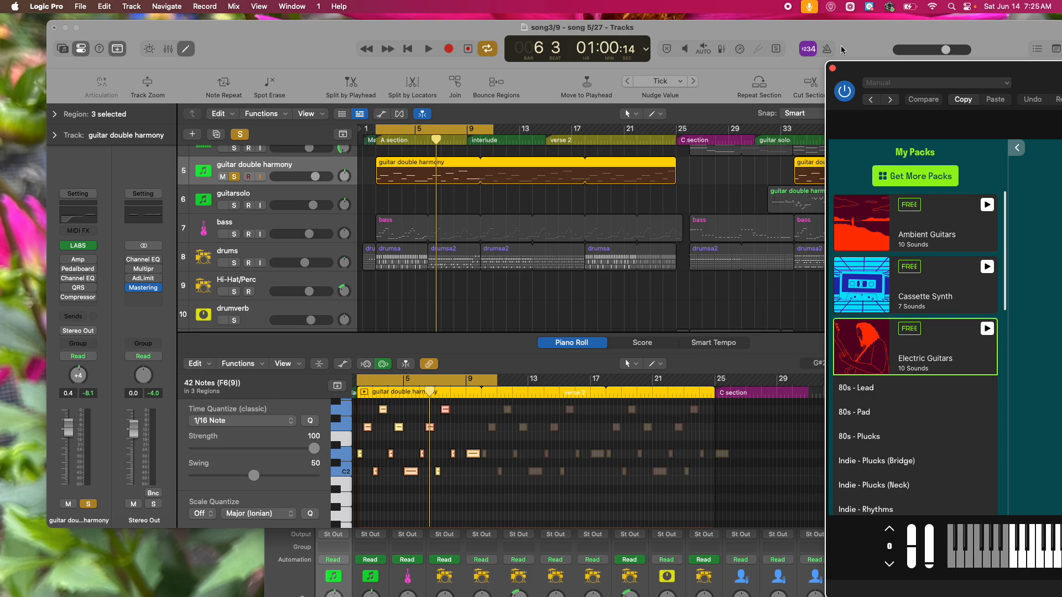
{"action": "left_click_drag", "start_coordinate": [841, 50], "coordinate": [535, 51]}
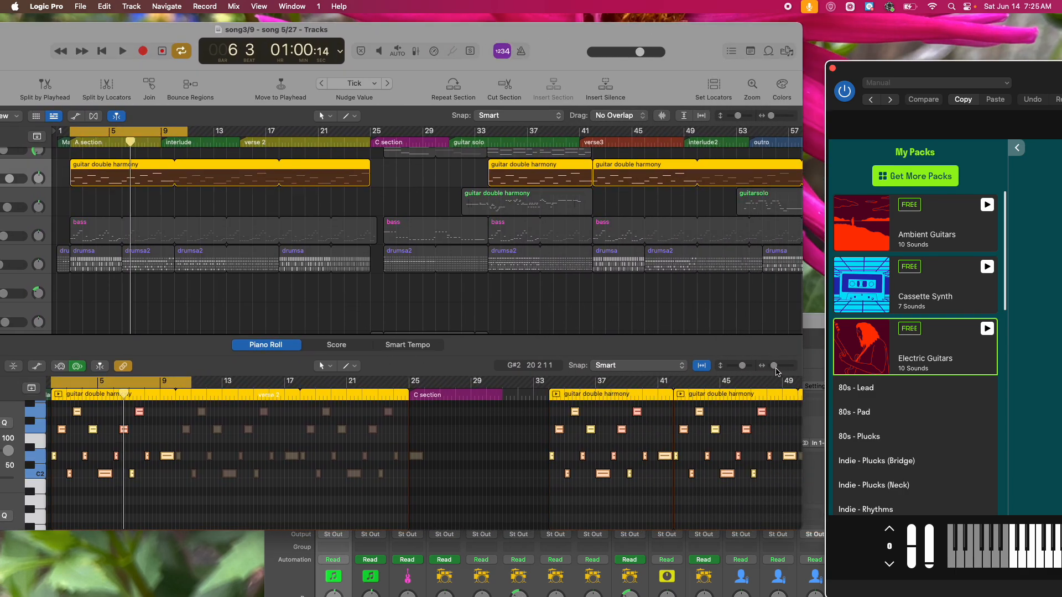
{"action": "left_click_drag", "start_coordinate": [774, 366], "coordinate": [777, 366]}
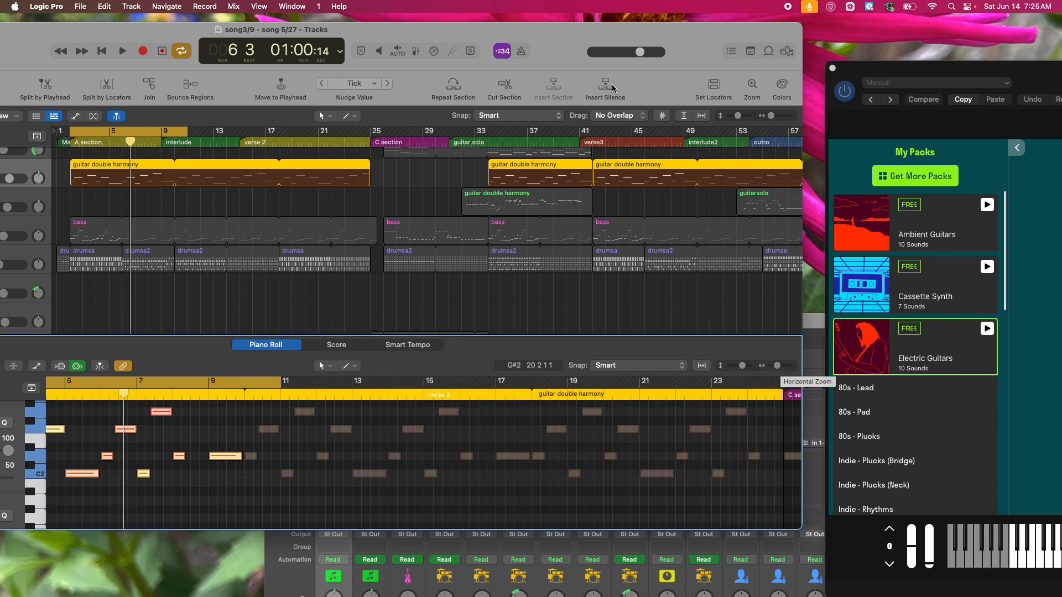
{"action": "left_click_drag", "start_coordinate": [564, 32], "coordinate": [795, 25]}
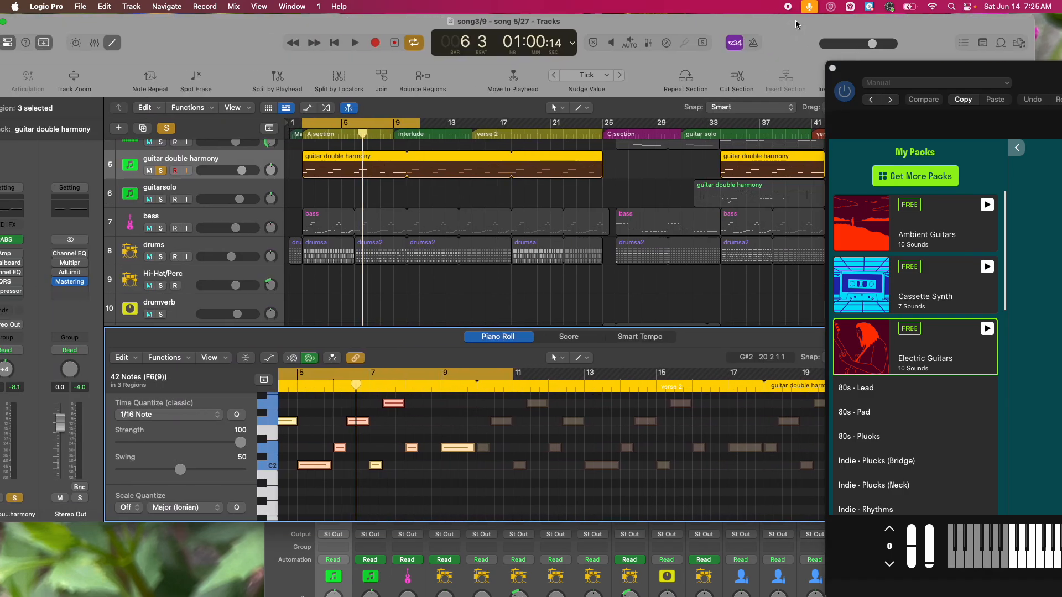
{"action": "scroll", "coordinate": [367, 451], "scroll_direction": "left", "scroll_amount": 10}
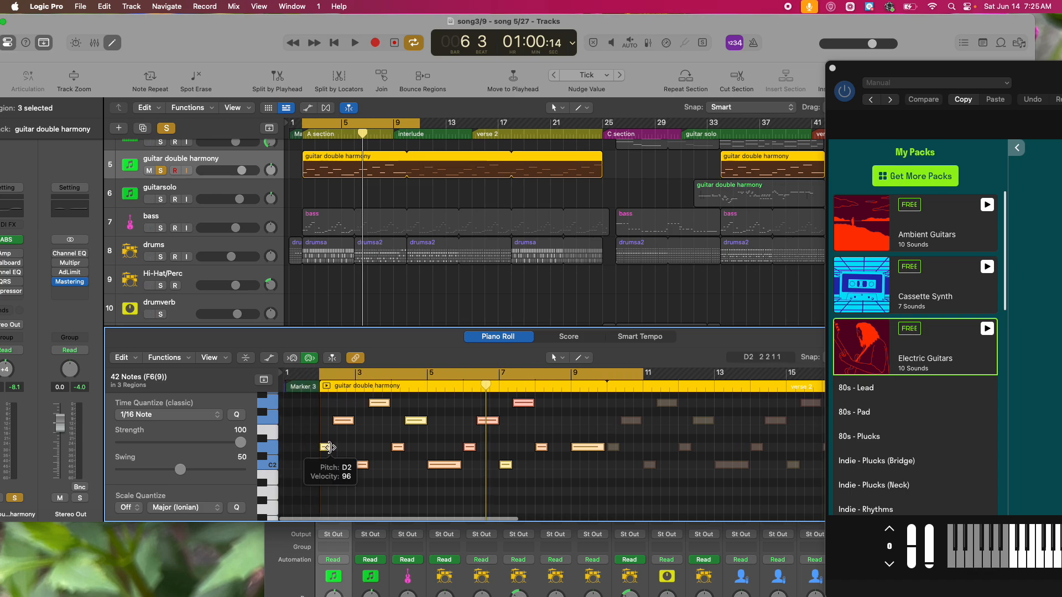
Audition the first D2, F2 and C2 notes of the guitar part individually in the Piano Roll.
{"action": "left_click", "coordinate": [347, 421]}
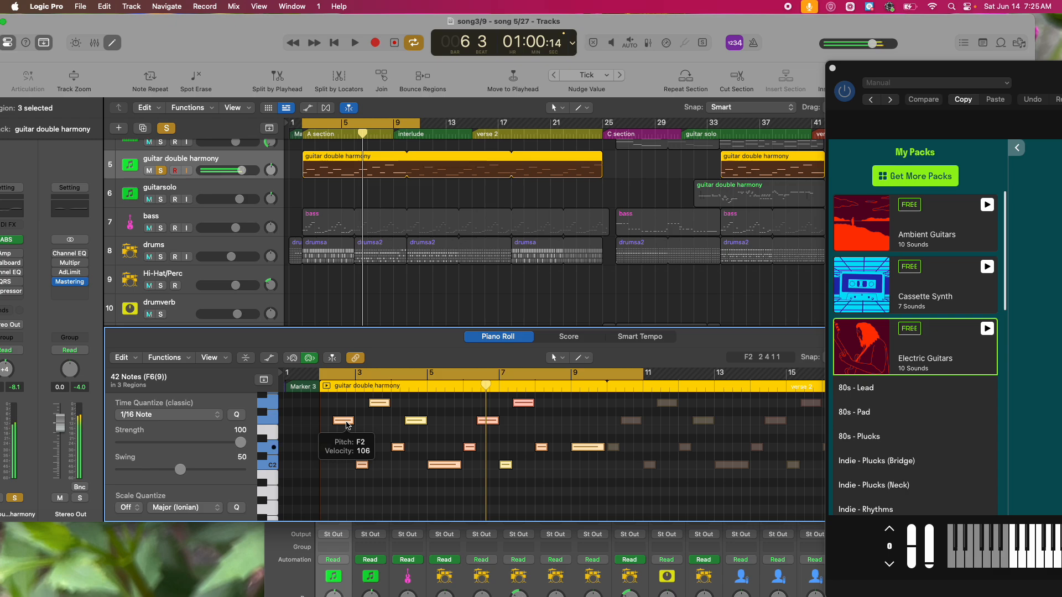
{"action": "left_click", "coordinate": [324, 447], "text": "super"}
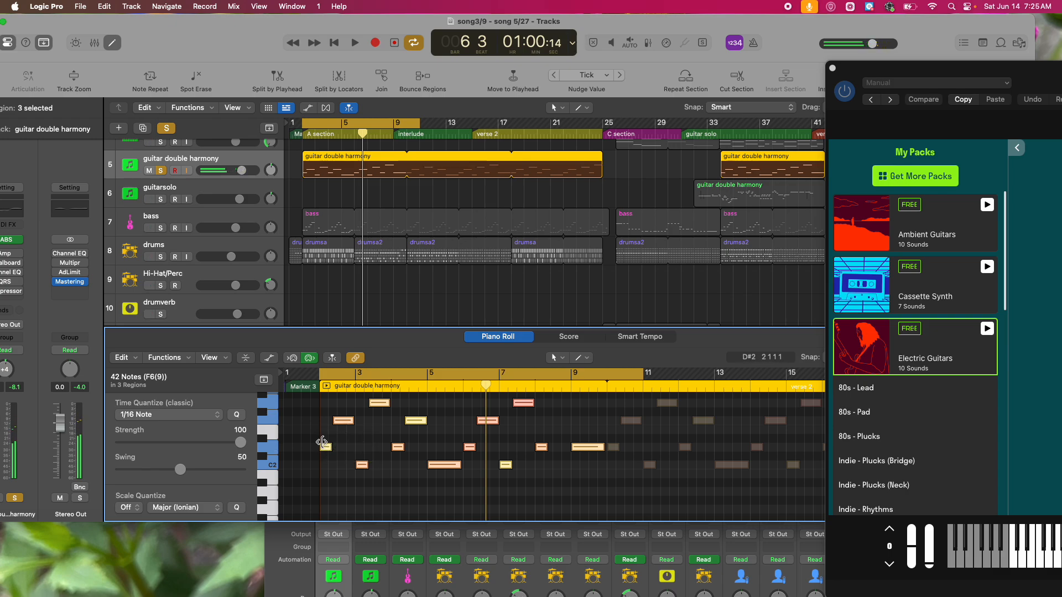
{"action": "left_click", "coordinate": [326, 447]}
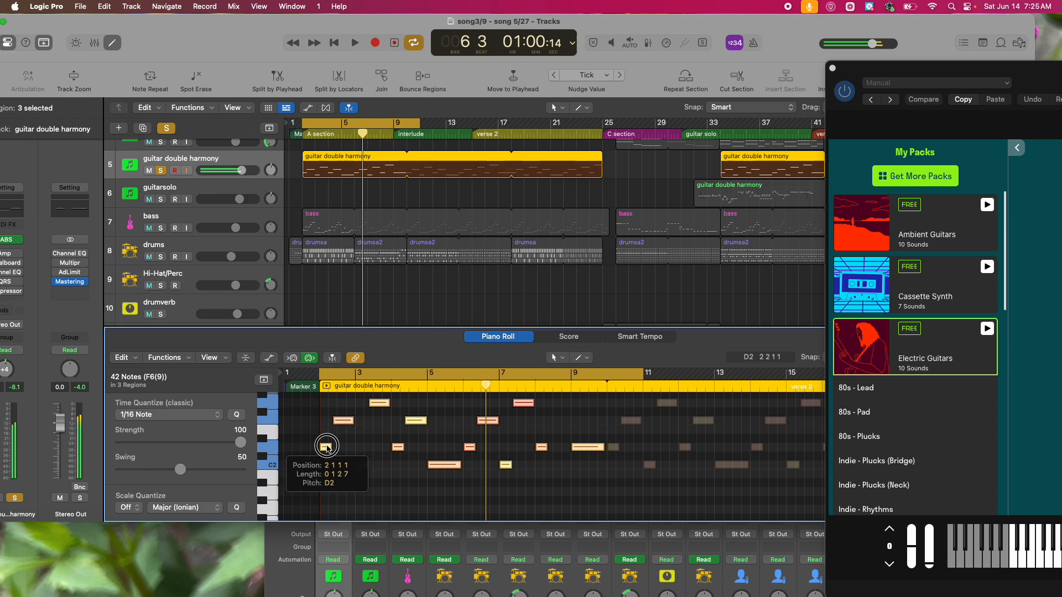
{"action": "left_click", "coordinate": [362, 465], "text": "super"}
{"action": "left_click", "coordinate": [346, 422]}
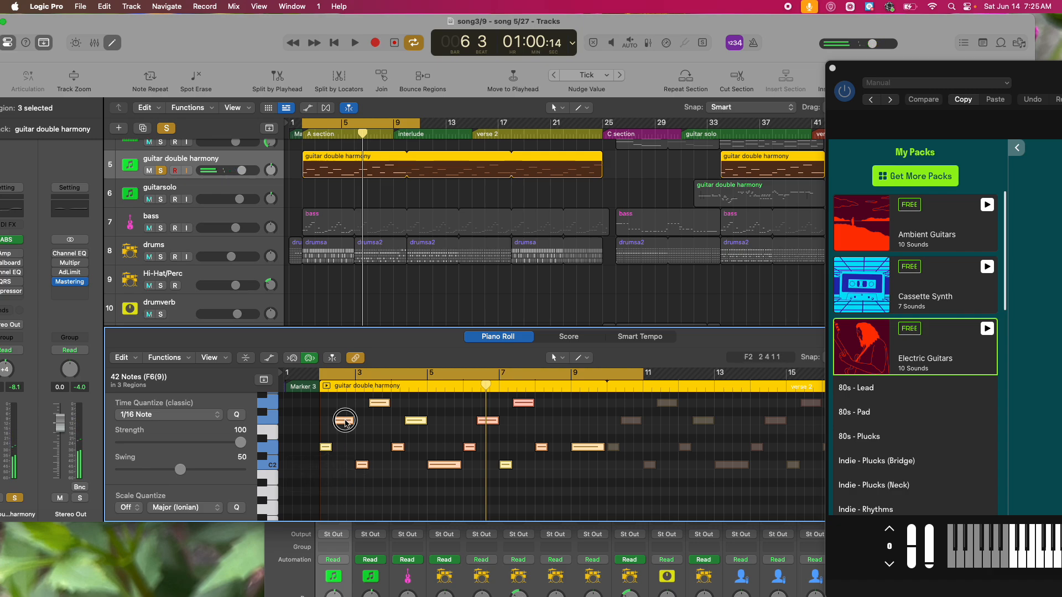
{"action": "left_click", "coordinate": [345, 424]}
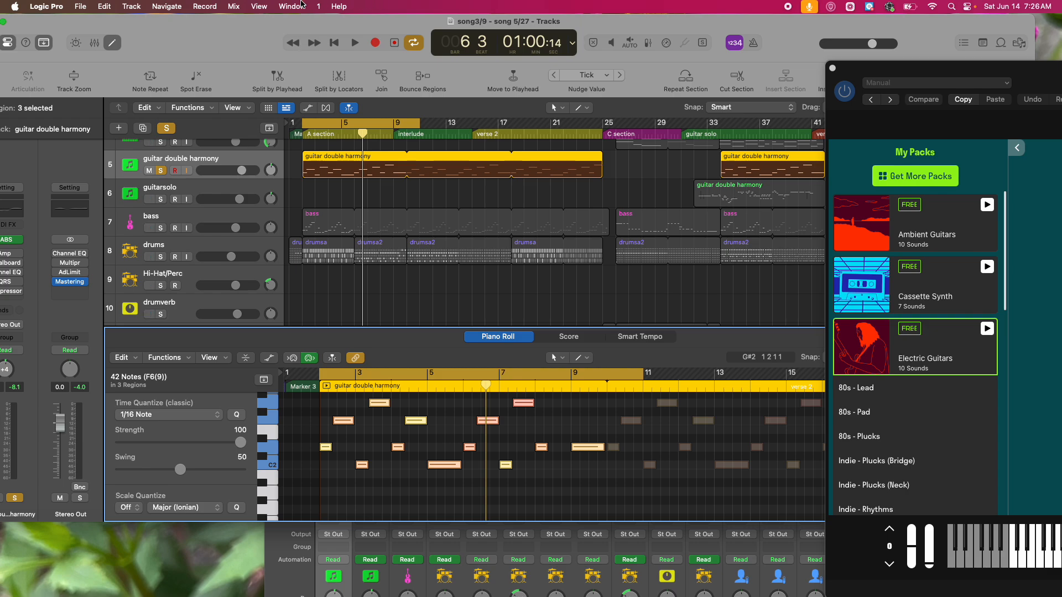
Close the Piano Roll and compare the guitar with Amp Designer on and bypassed during playback, leaving it on.
{"action": "left_click_drag", "start_coordinate": [226, 32], "coordinate": [330, 43]}
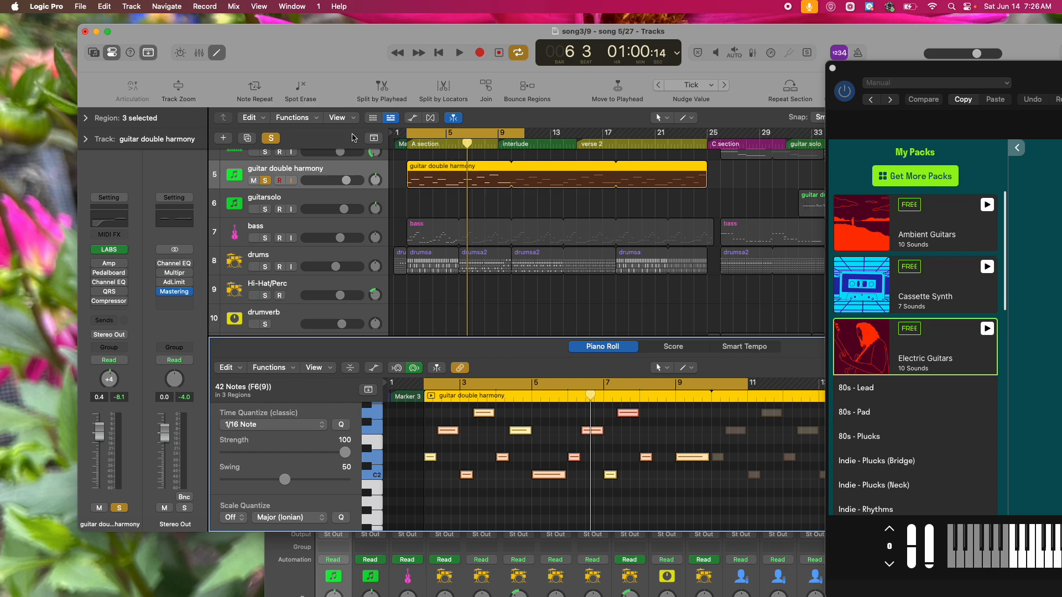
{"action": "left_click", "coordinate": [217, 53]}
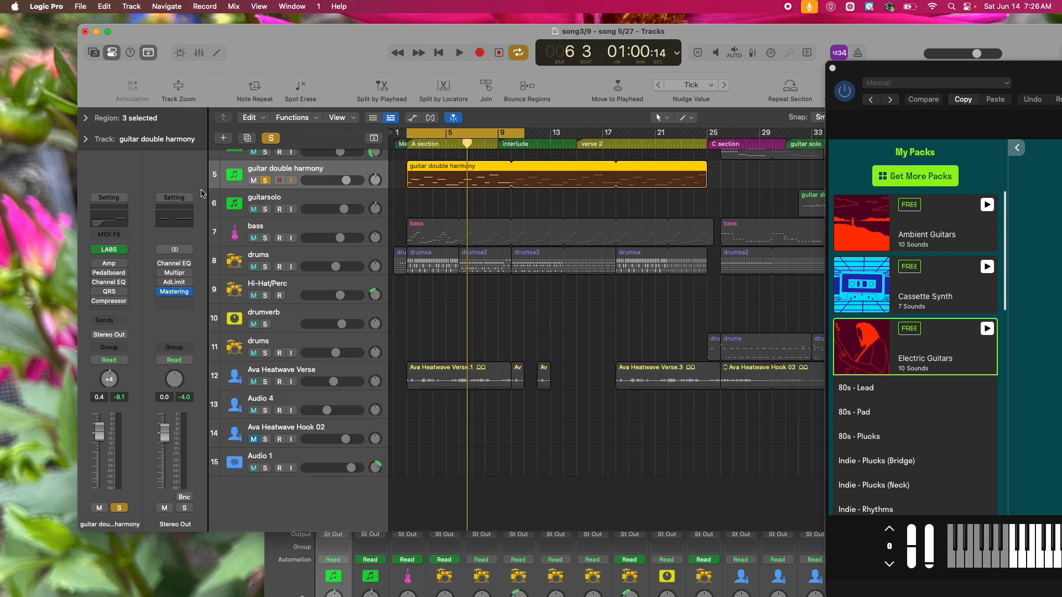
{"action": "left_click", "coordinate": [110, 266]}
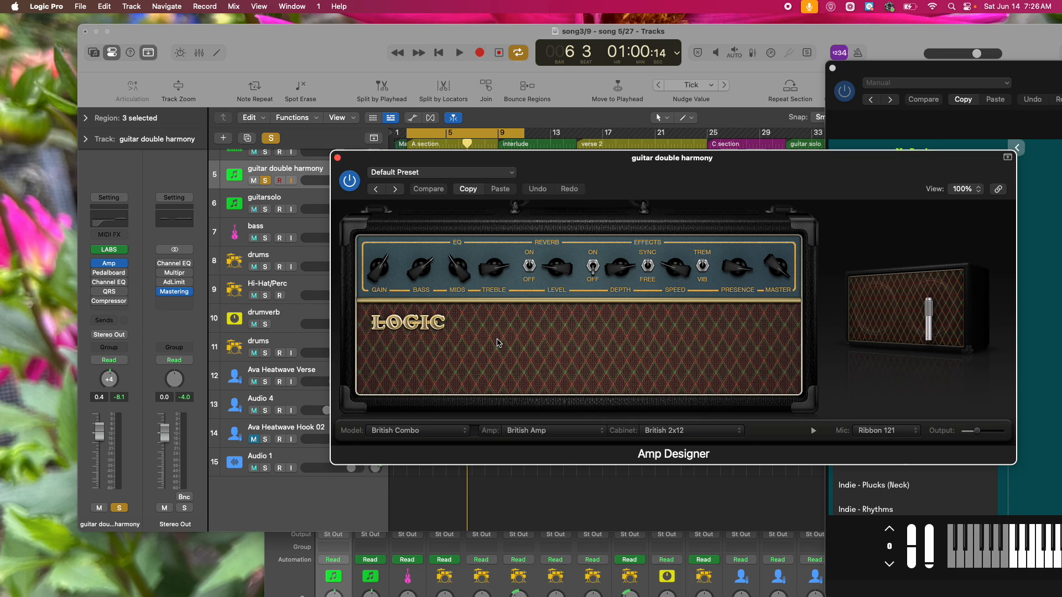
{"action": "key", "text": "space"}
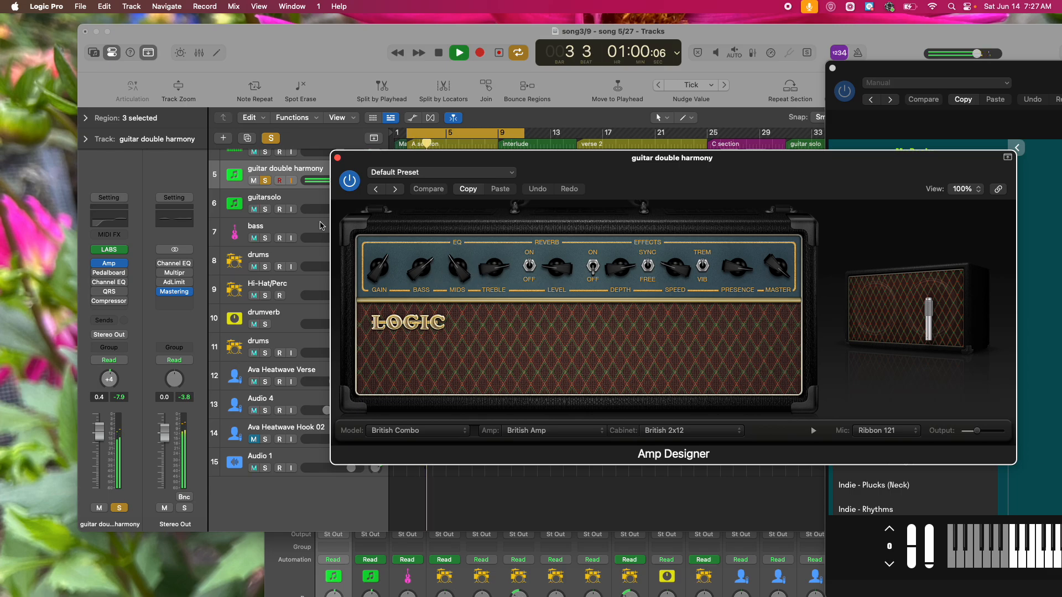
{"action": "left_click", "coordinate": [97, 263]}
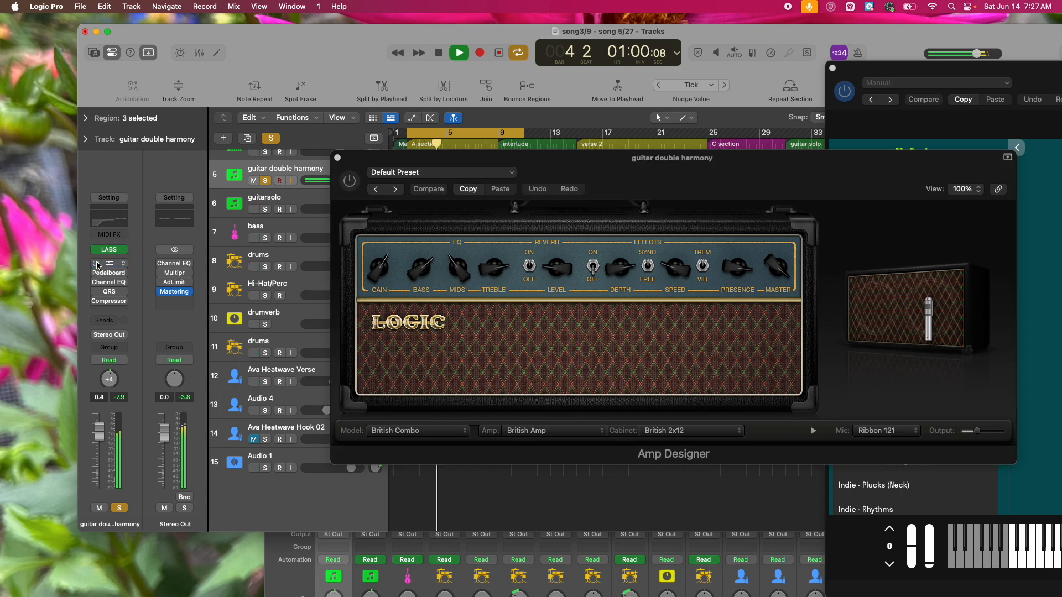
{"action": "left_click", "coordinate": [97, 264]}
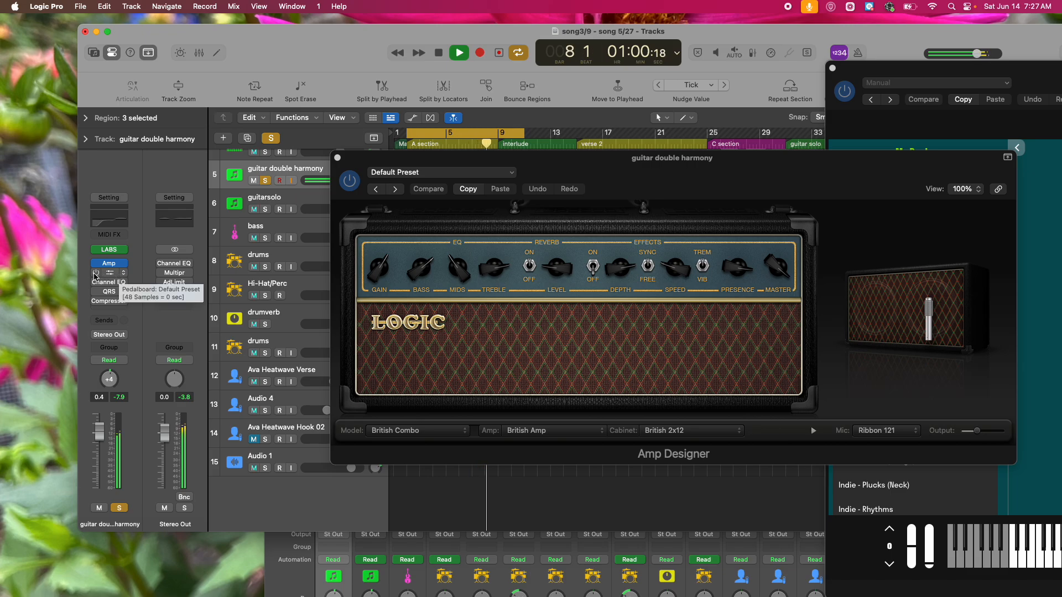
Open Pedalboard and enable Pedalboard, Channel EQ, QRS and Compressor in turn on the guitar while auditioning the cycle.
{"action": "left_click", "coordinate": [110, 274]}
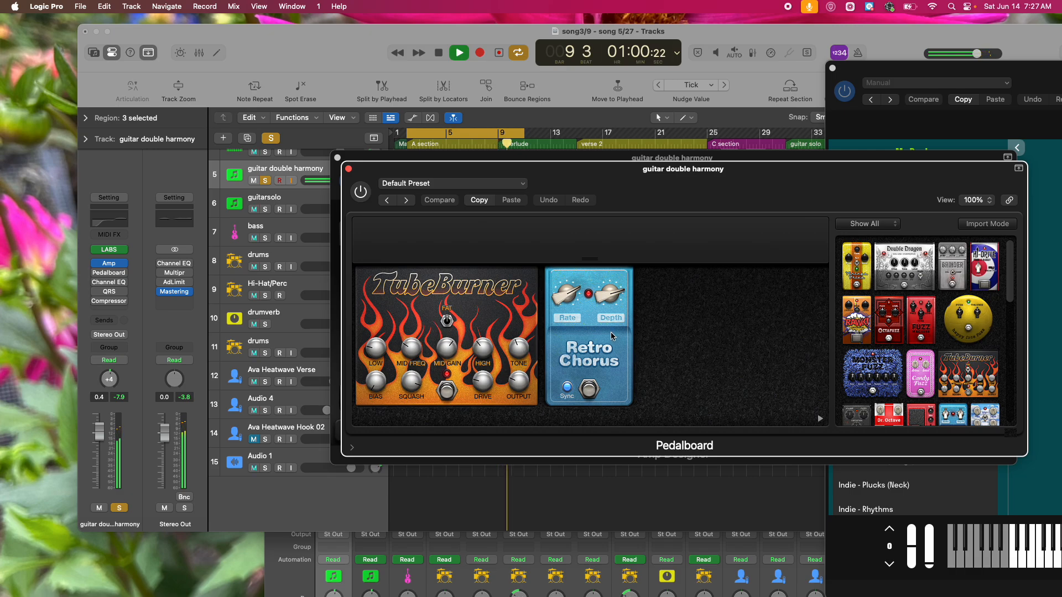
{"action": "left_click", "coordinate": [96, 273]}
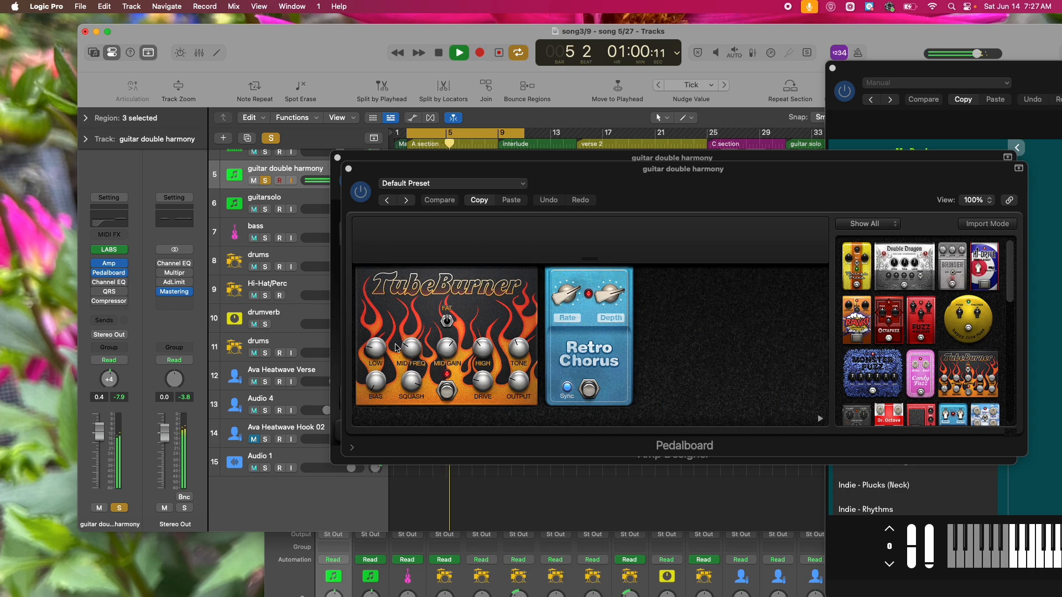
{"action": "left_click", "coordinate": [95, 283]}
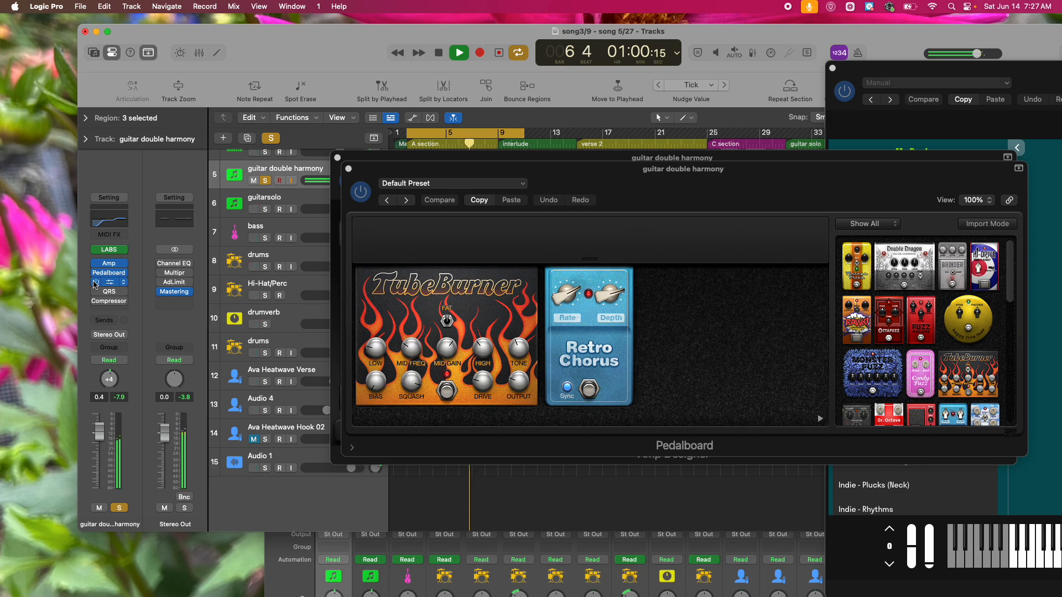
{"action": "key", "text": "space"}
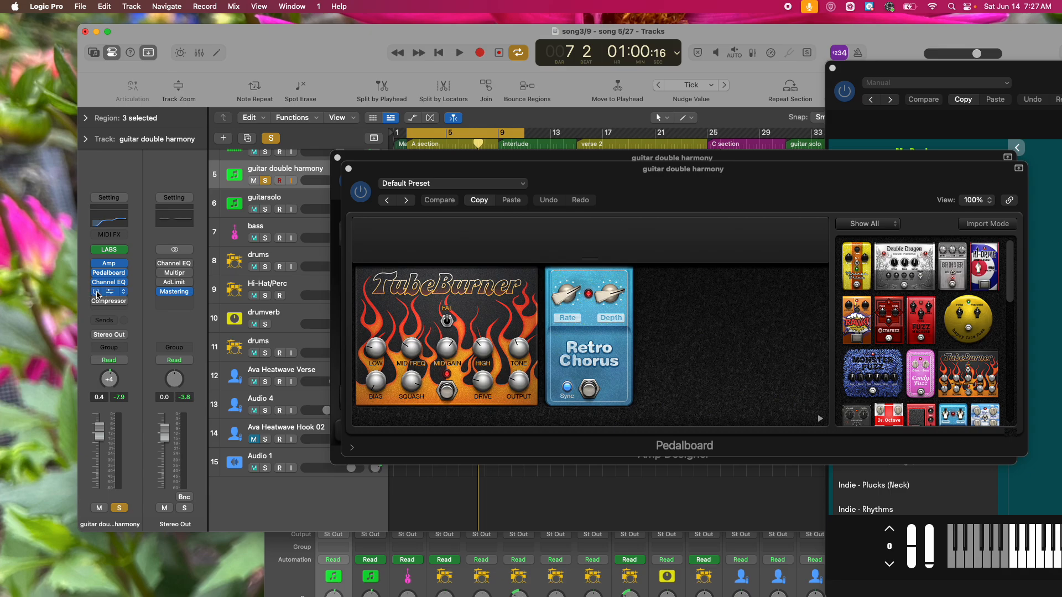
{"action": "key", "text": "space"}
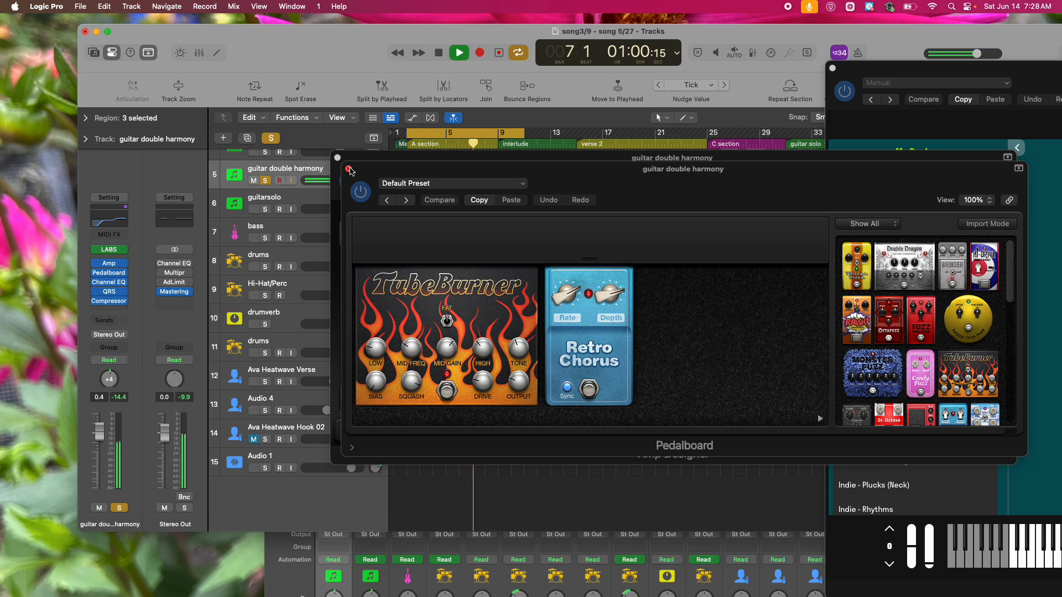
{"action": "key", "text": "space"}
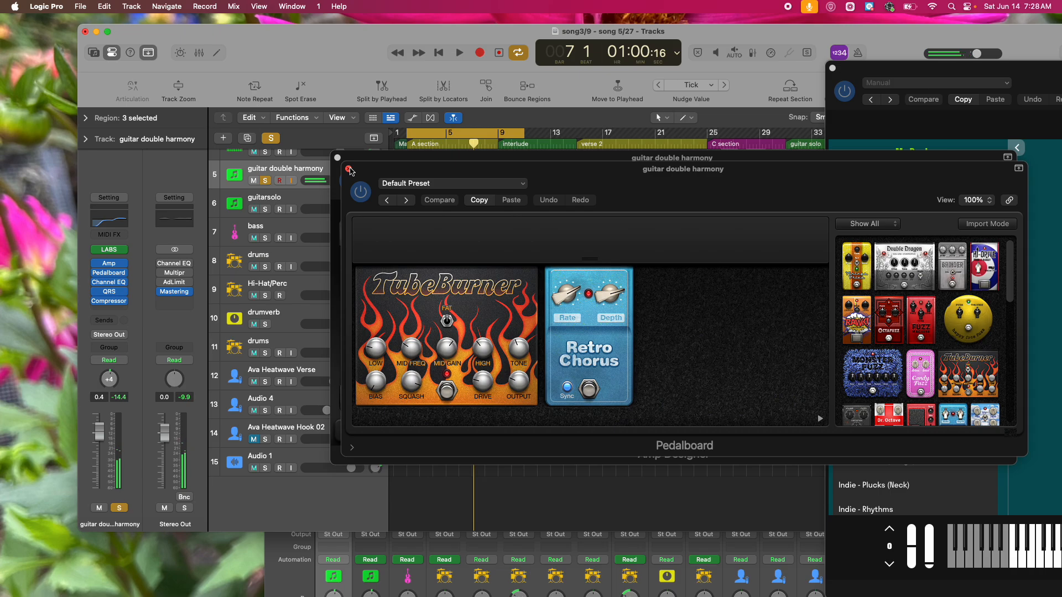
Close the Pedalboard and Amp Designer windows and play the guitar double harmony track unsoloed in the full mix.
{"action": "left_click", "coordinate": [349, 170]}
{"action": "left_click", "coordinate": [336, 158]}
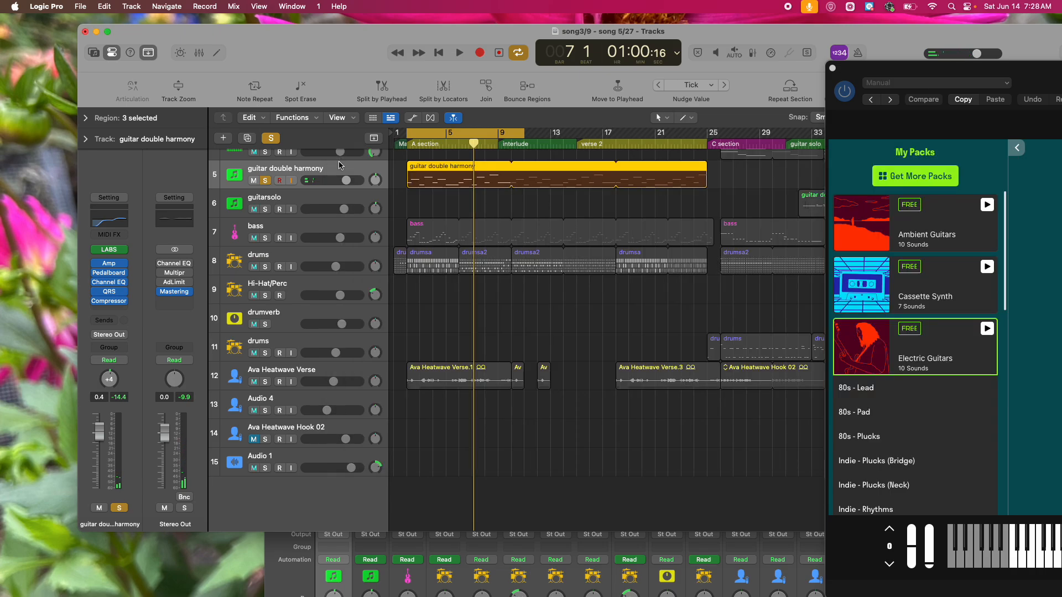
{"action": "left_click", "coordinate": [265, 181]}
{"action": "key", "text": "space"}
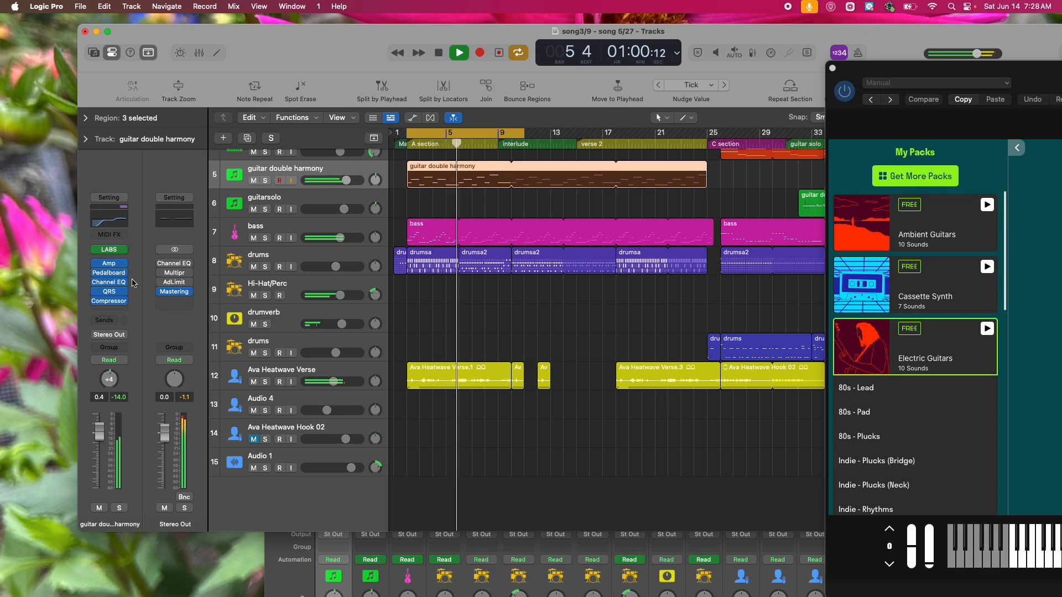
Bypass Compressor, QRS, Channel EQ, Pedalboard and Amp on the guitar channel while the full mix plays.
{"action": "left_click", "coordinate": [96, 301]}
{"action": "left_click", "coordinate": [95, 292]}
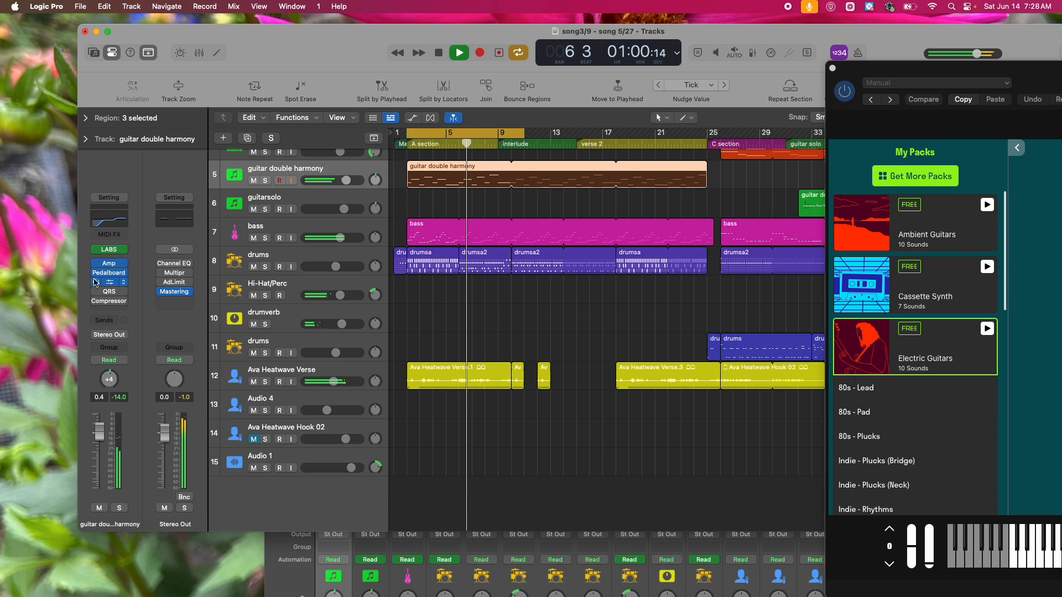
{"action": "left_click", "coordinate": [95, 283]}
{"action": "left_click", "coordinate": [96, 273]}
{"action": "left_click", "coordinate": [95, 264]}
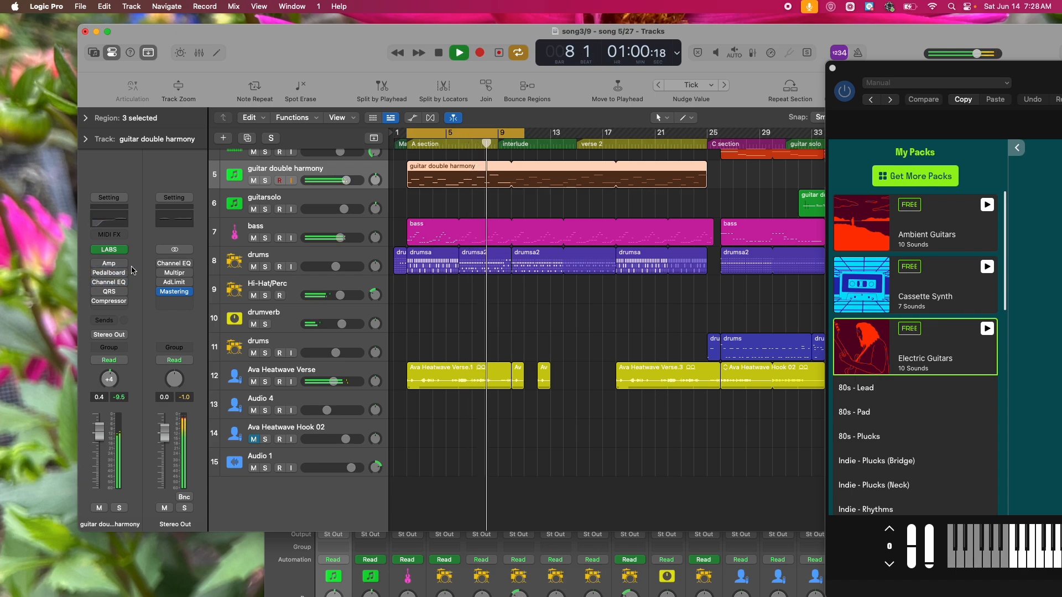
Stop playback and re-enable Amp, Pedalboard, Channel EQ, QRS and Compressor on the guitar double harmony channel.
{"action": "left_click", "coordinate": [439, 54]}
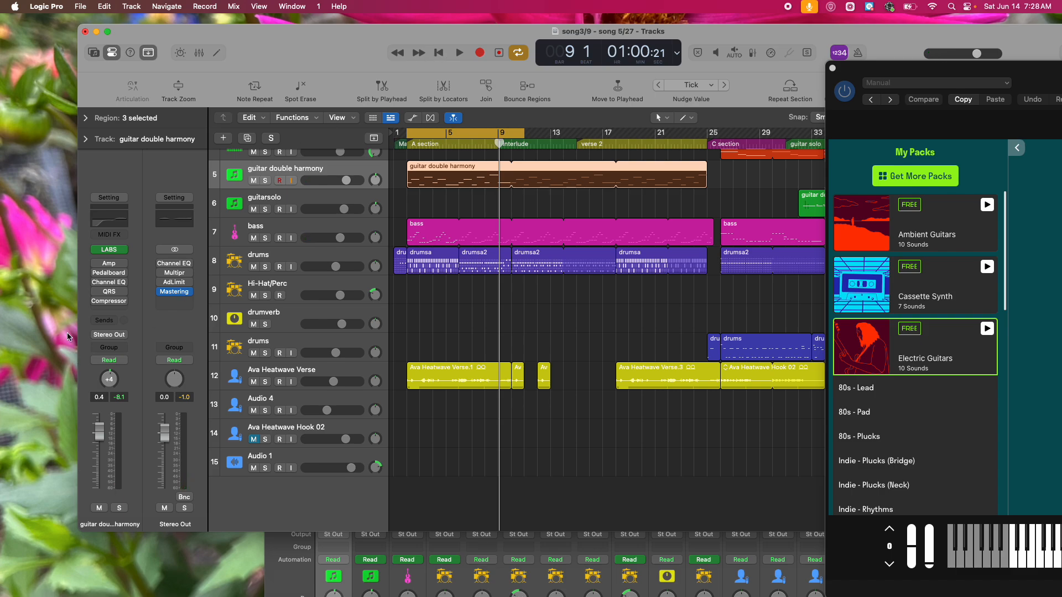
{"action": "left_click", "coordinate": [95, 272]}
{"action": "left_click", "coordinate": [95, 282]}
{"action": "left_click", "coordinate": [95, 292]}
{"action": "left_click", "coordinate": [95, 304]}
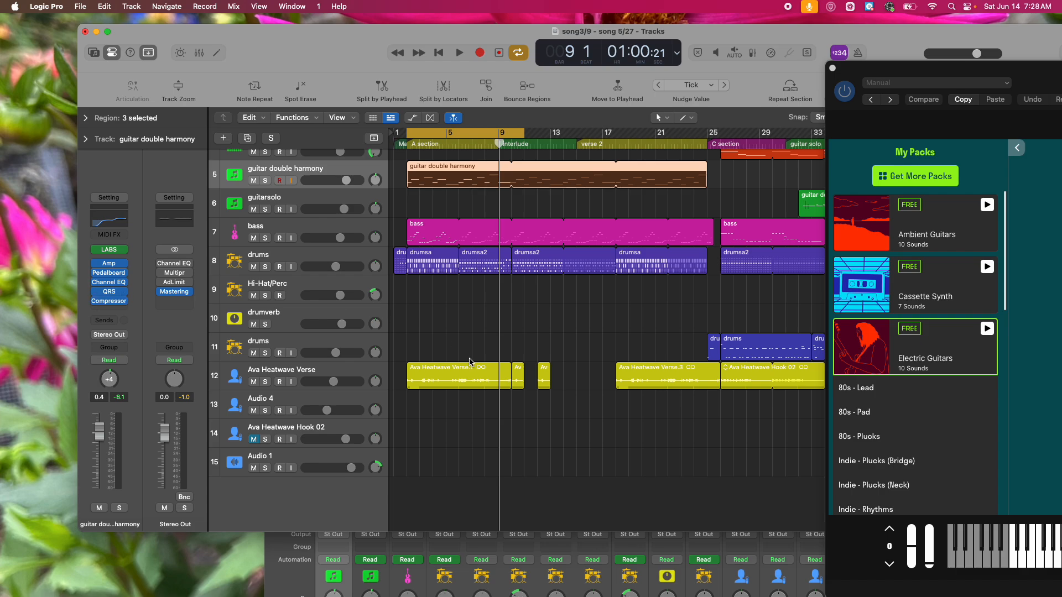
Set the cycle range from bar 31 to bar 42 over the guitar solo section and select the guitarsolo track.
{"action": "scroll", "coordinate": [468, 361], "scroll_direction": "right", "scroll_amount": 5}
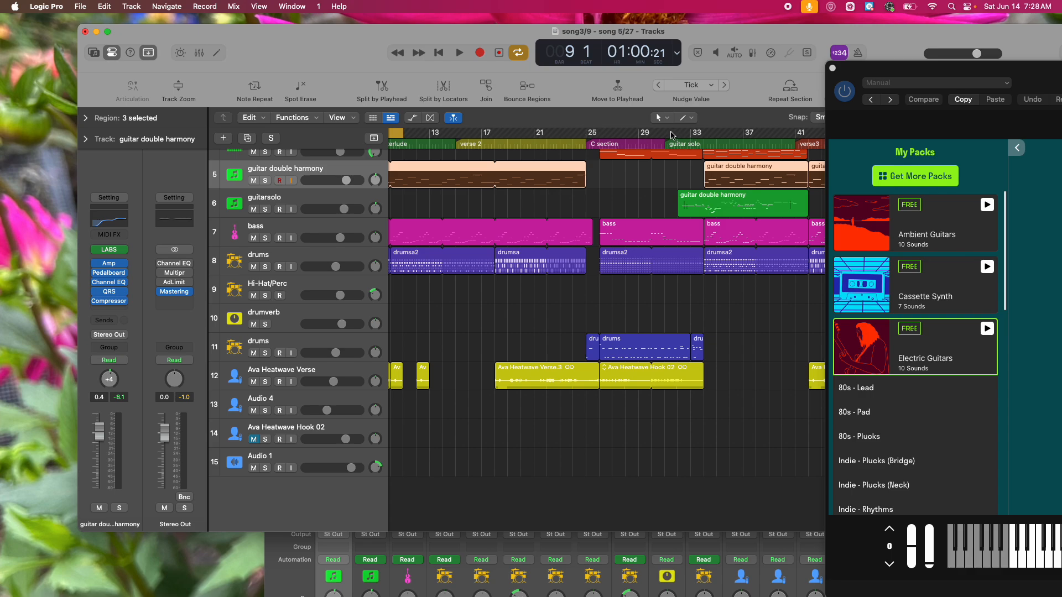
{"action": "left_click_drag", "start_coordinate": [671, 135], "coordinate": [808, 136]}
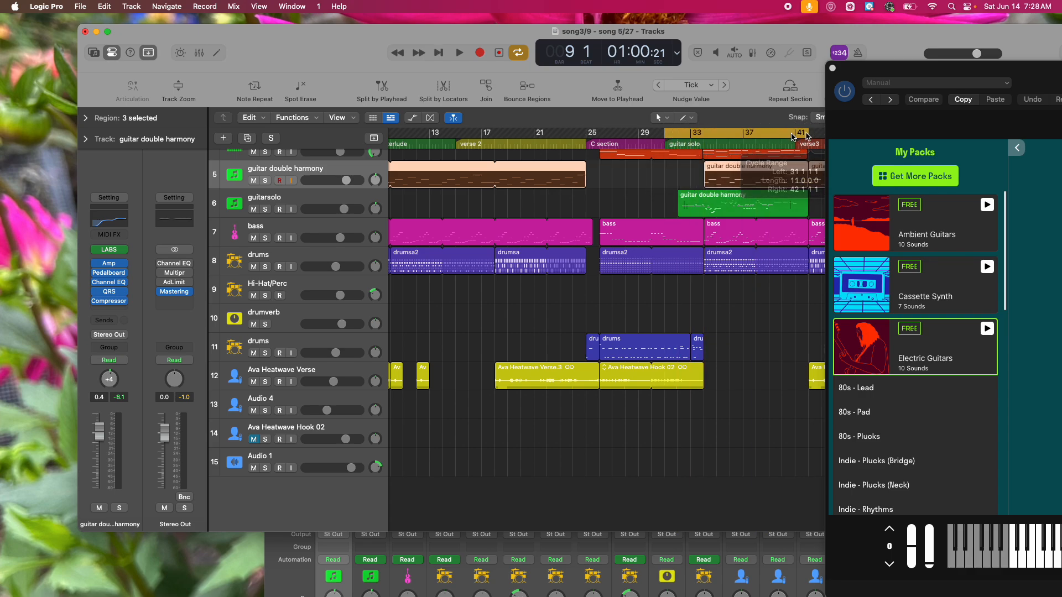
{"action": "left_click", "coordinate": [316, 202]}
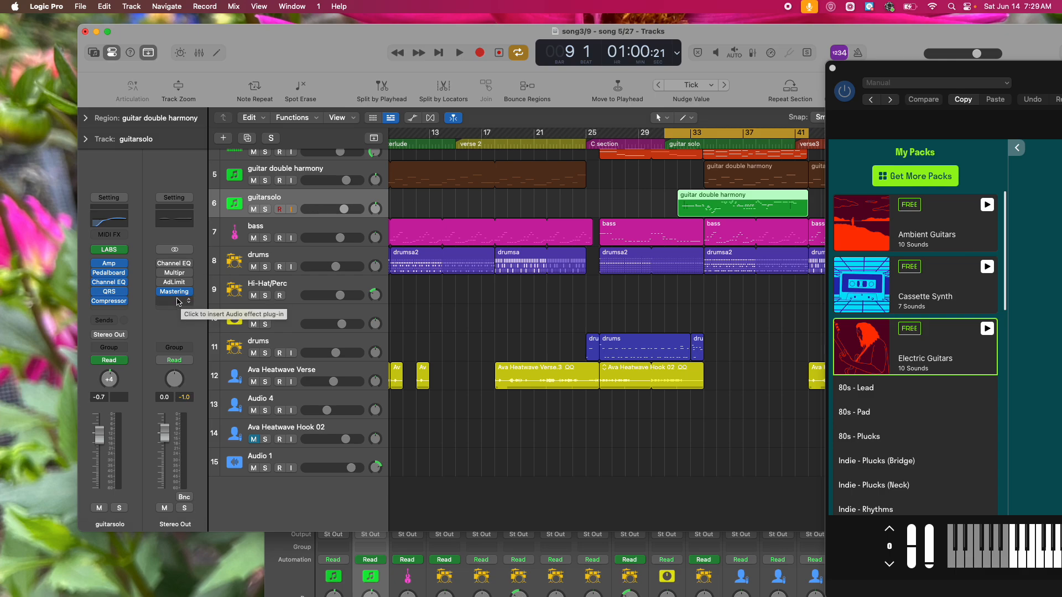
Open the LABS, Amp Designer and Pedalboard plug-ins of the guitarsolo track one after another to review their settings, closing each.
{"action": "left_click", "coordinate": [113, 250]}
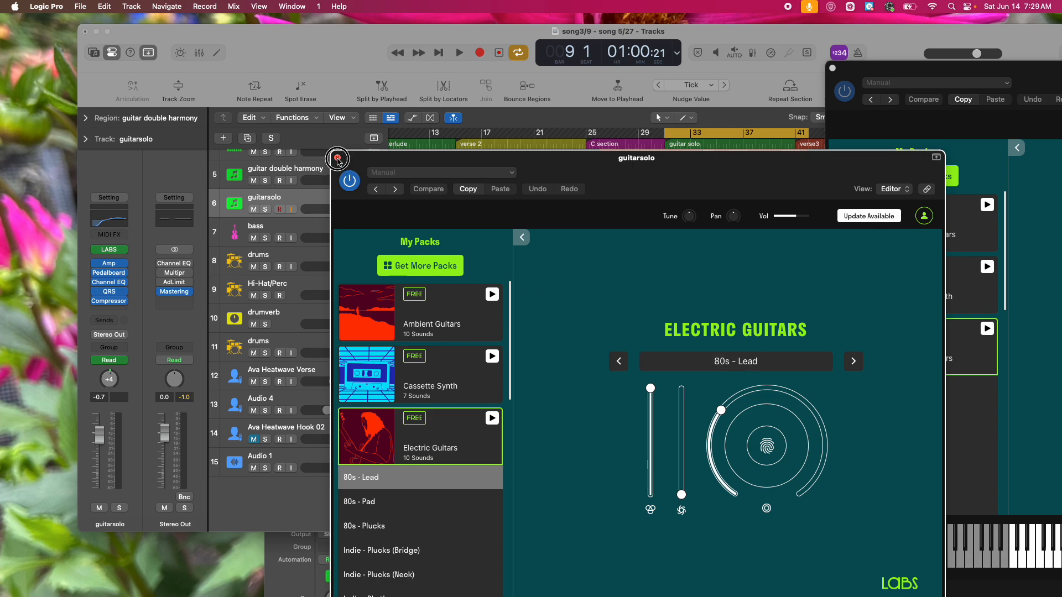
{"action": "left_click", "coordinate": [337, 158]}
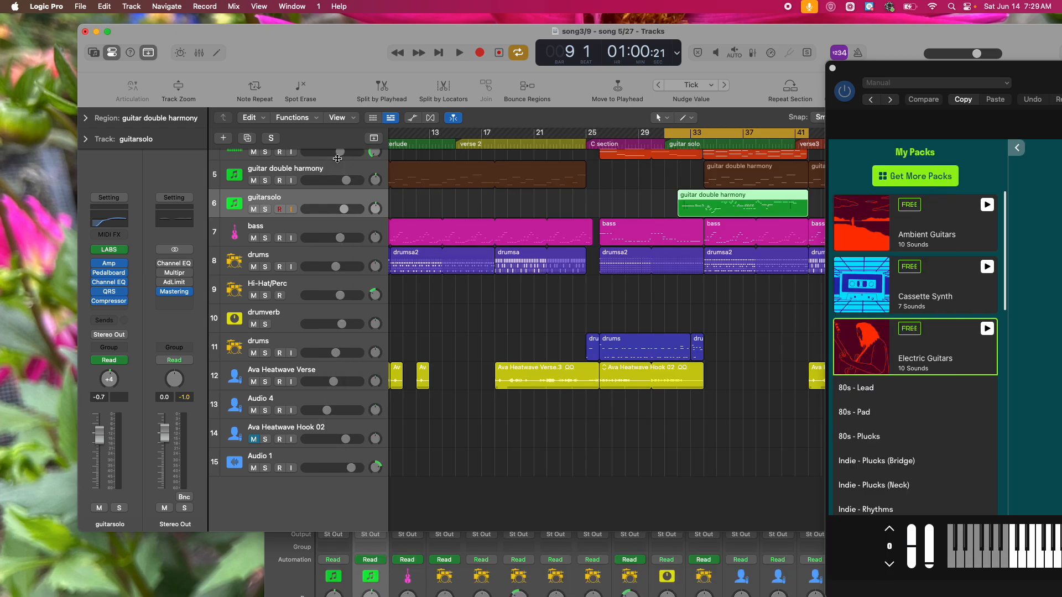
{"action": "left_click", "coordinate": [109, 264]}
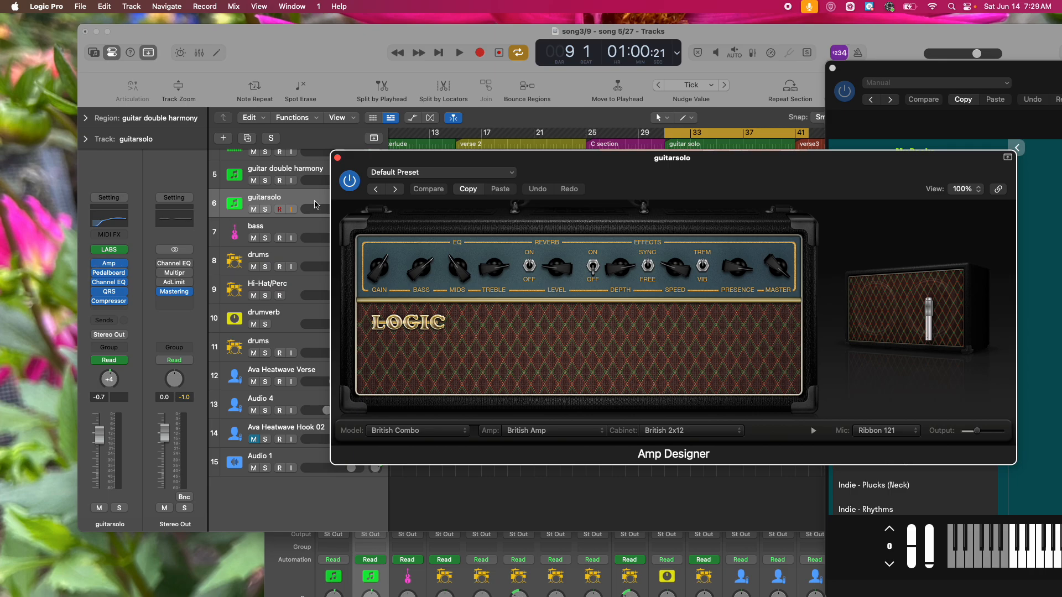
{"action": "left_click", "coordinate": [338, 158]}
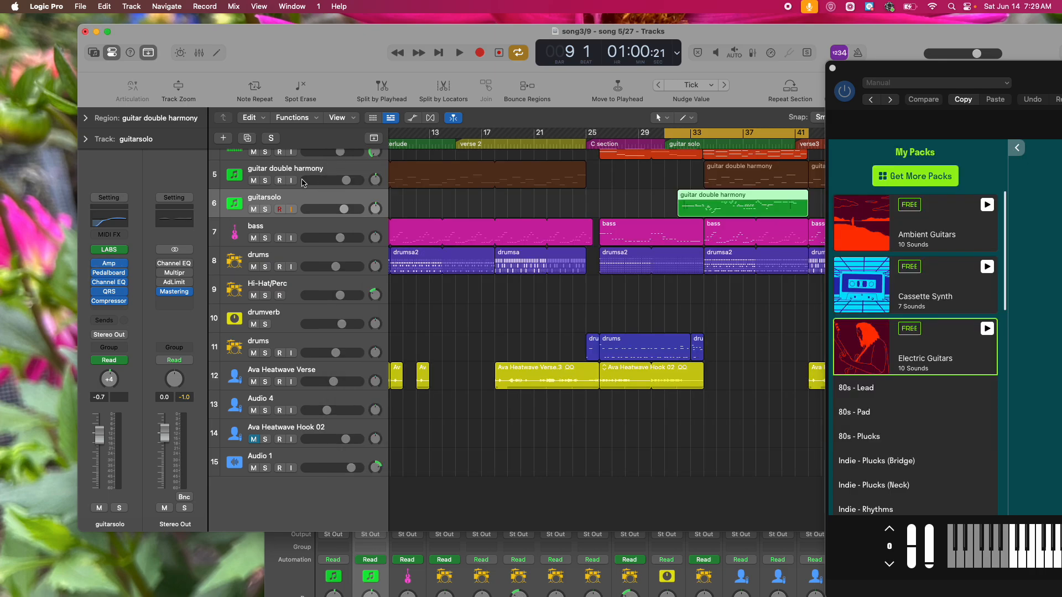
{"action": "left_click", "coordinate": [109, 273]}
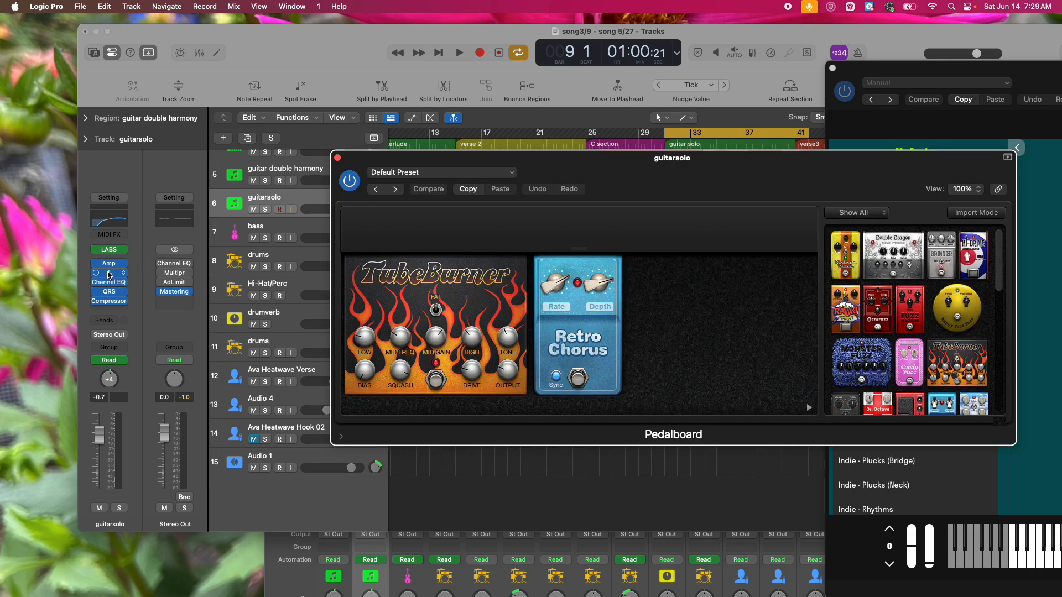
{"action": "left_click", "coordinate": [337, 159]}
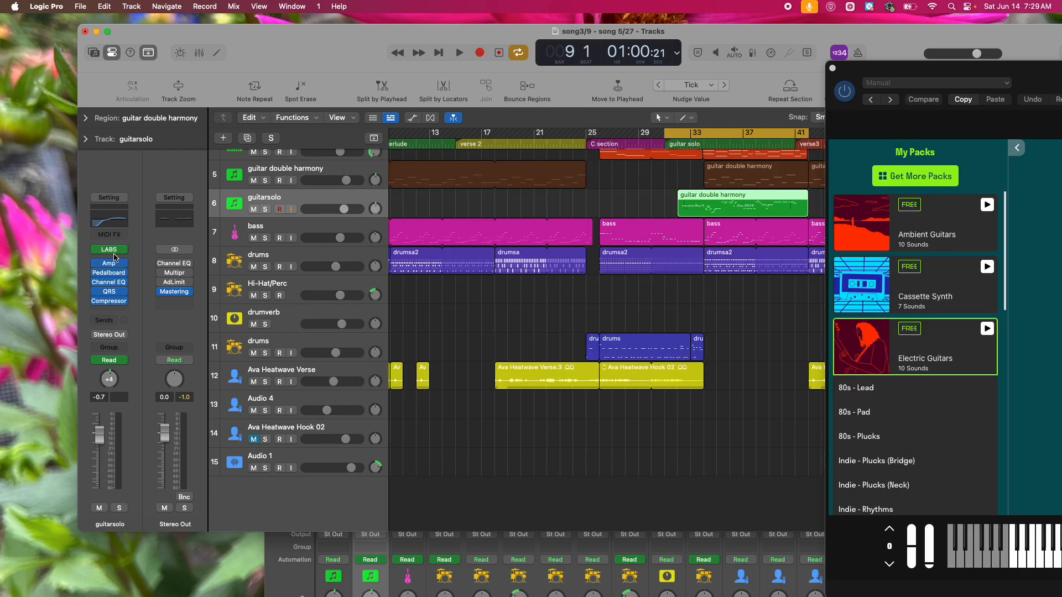
Play the guitar solo cycle, solo the guitarsolo track to audition it alone, and close the remaining LABS window.
{"action": "mouse_move", "coordinate": [116, 304]}
{"action": "key", "text": "space"}
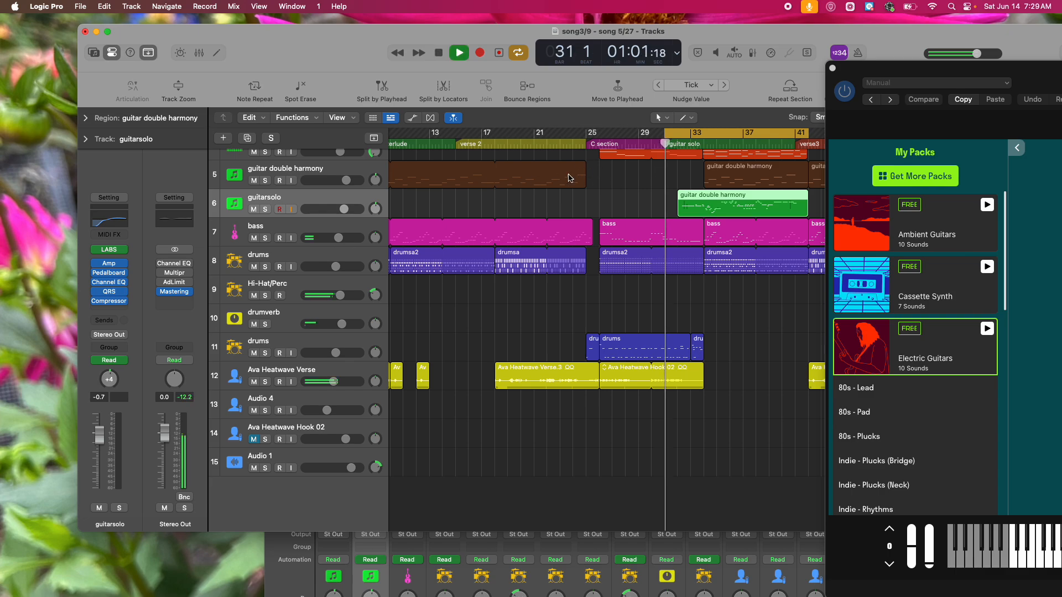
{"action": "left_click", "coordinate": [265, 210]}
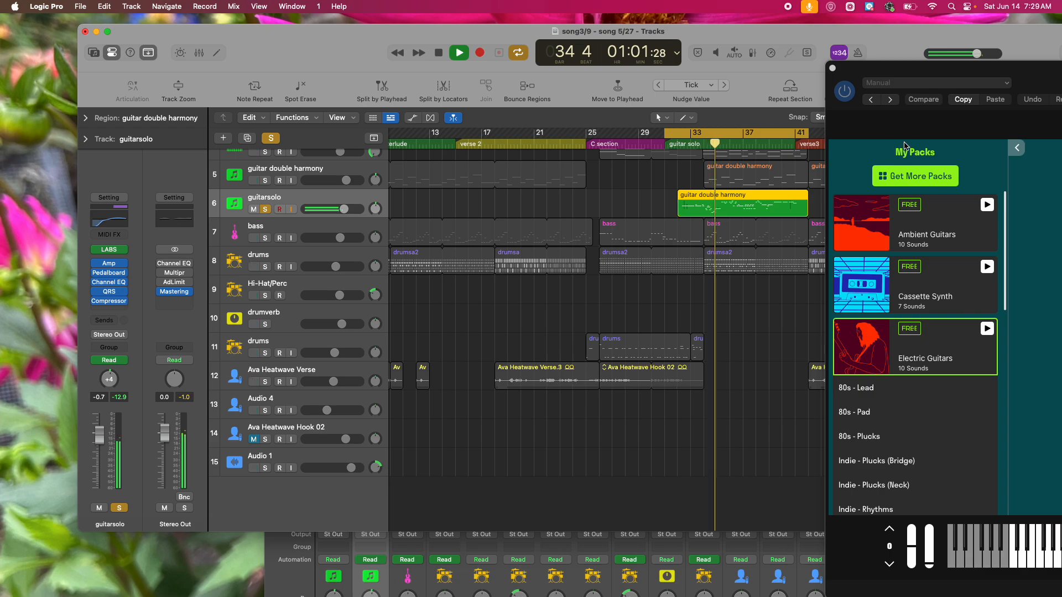
{"action": "left_click", "coordinate": [833, 68]}
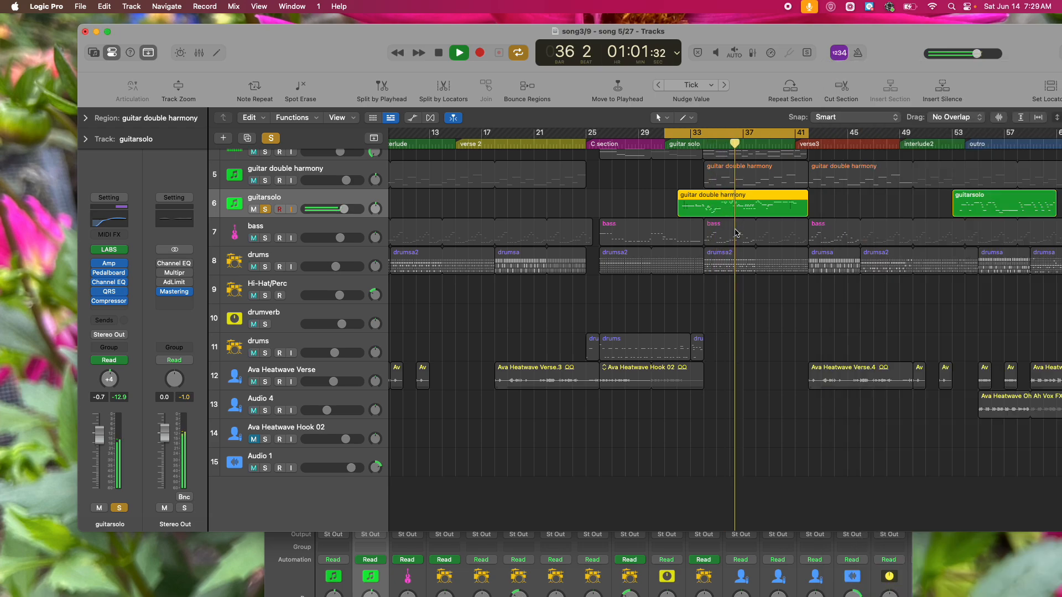
Stop playback, clear the guitarsolo track's solo and turn off the cycle range.
{"action": "key", "text": "space"}
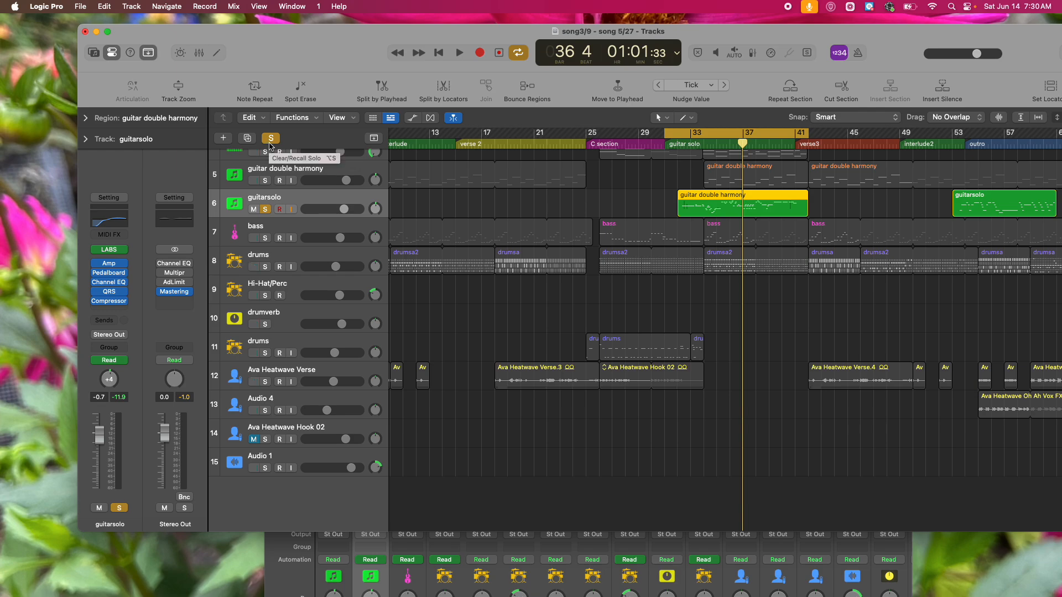
{"action": "left_click", "coordinate": [274, 139]}
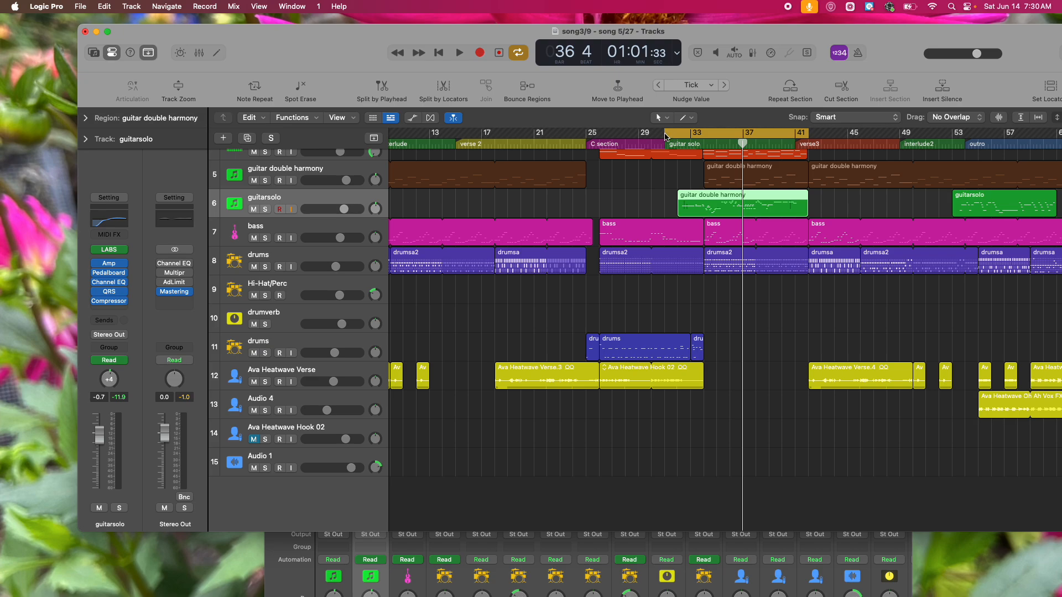
{"action": "left_click", "coordinate": [667, 134]}
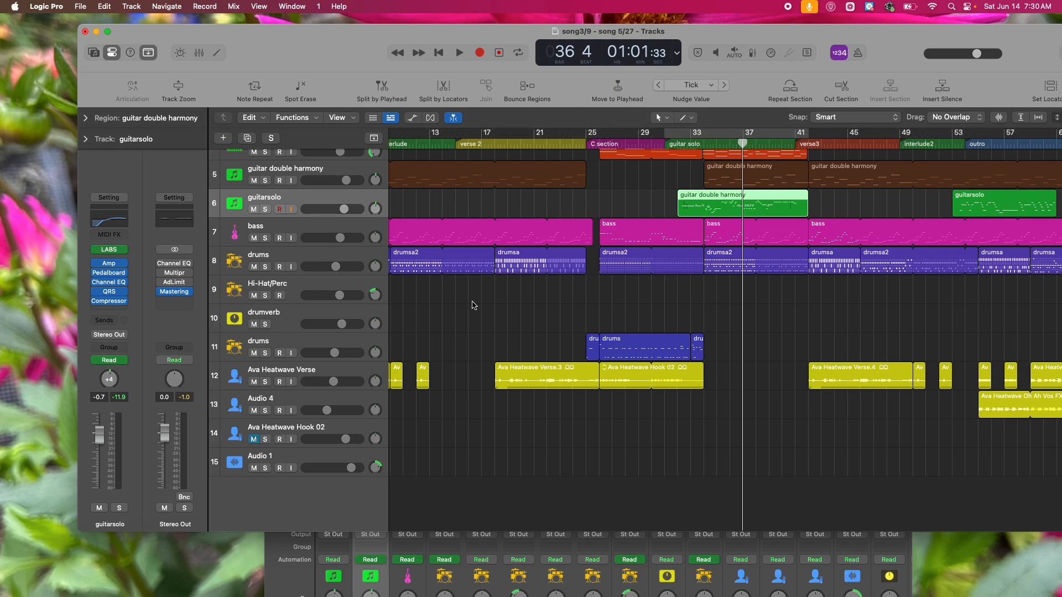